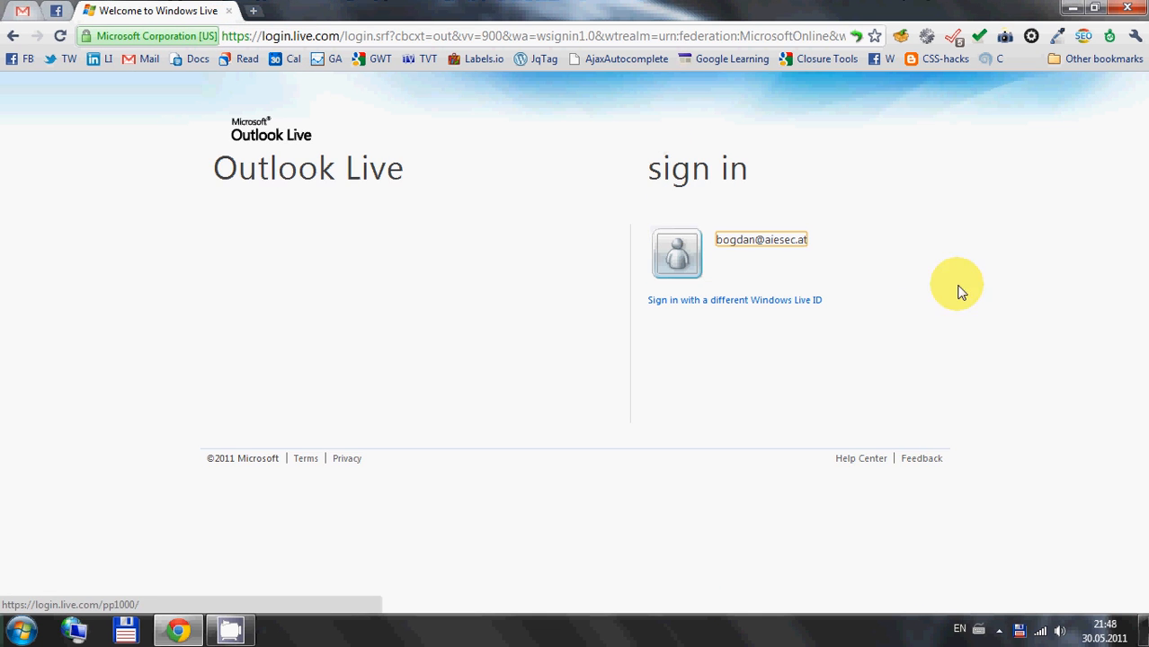
# Sign in to Outlook Live with the listed account by entering the account password
pyautogui.click(912, 268)
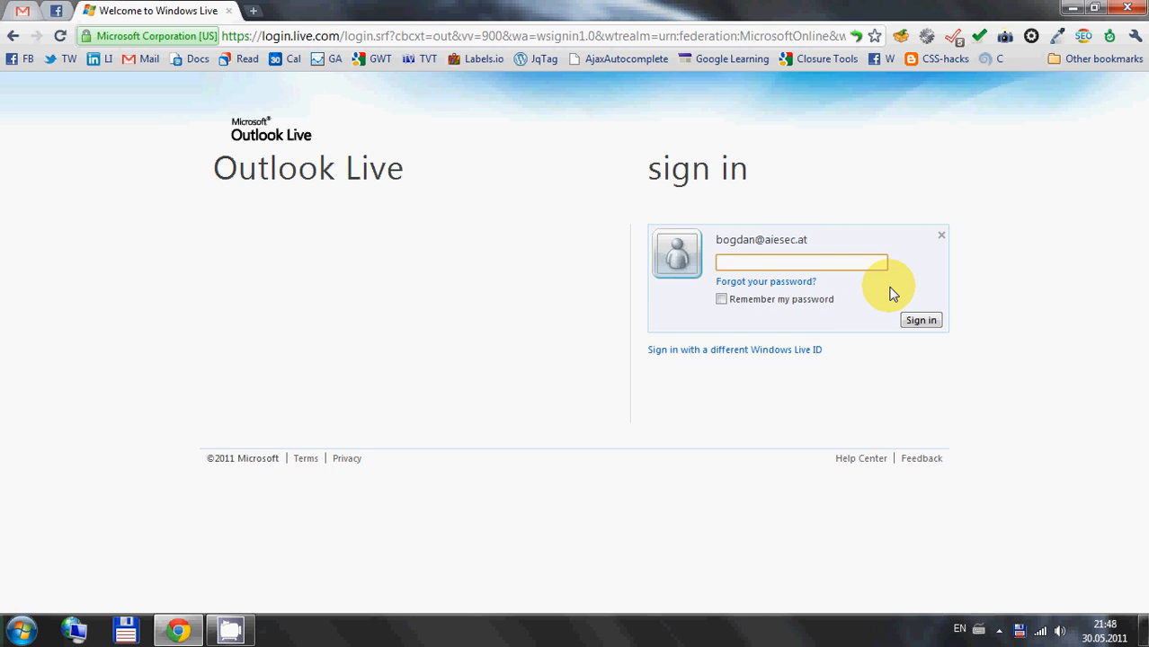
pyautogui.press('Return')
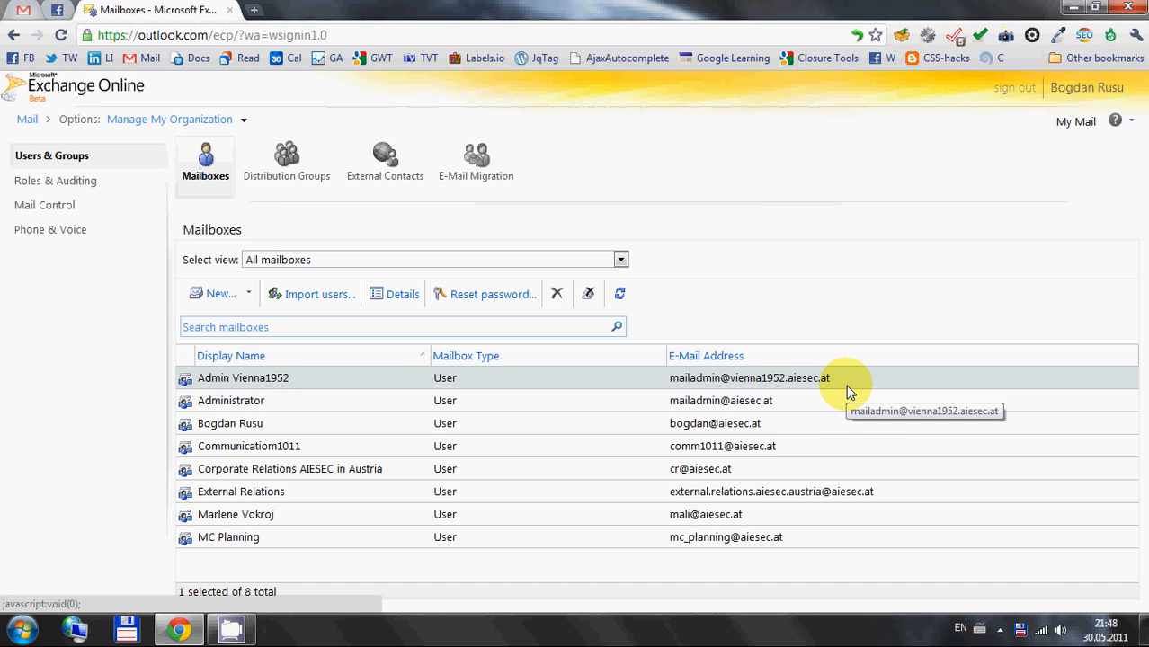
# Highlight the Admin Vienna1952 and Administrator mailboxes in the mailbox list and clear the selection
pyautogui.keyDown('ctrl'); pyautogui.click(789, 397); pyautogui.keyUp('ctrl')
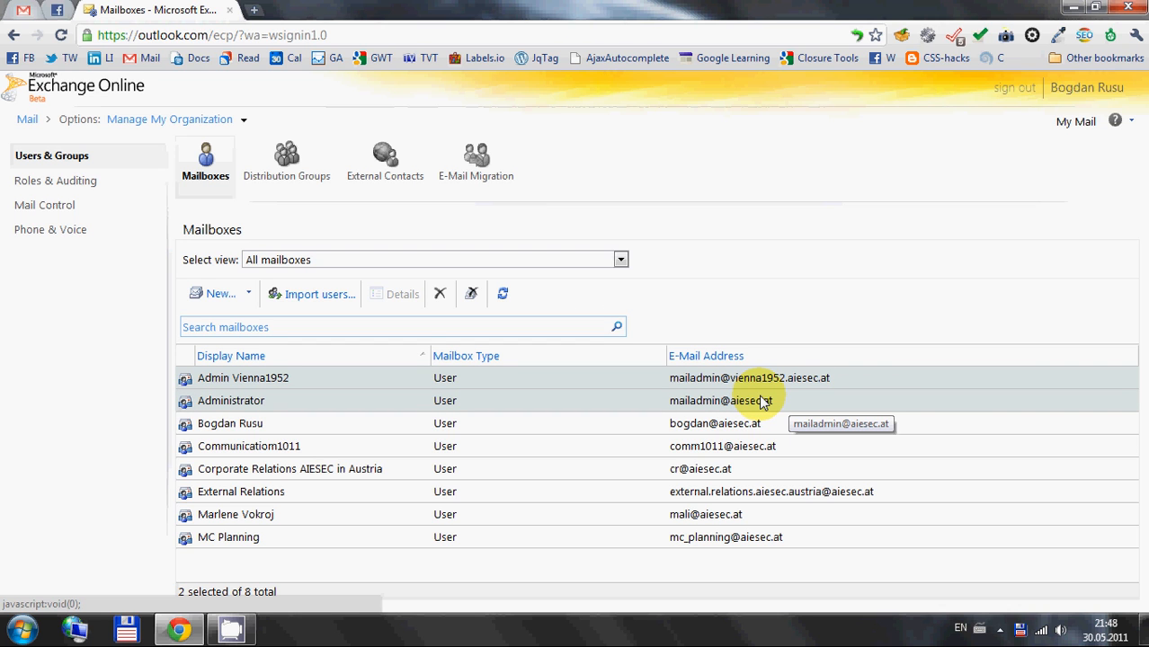
pyautogui.click(505, 577)
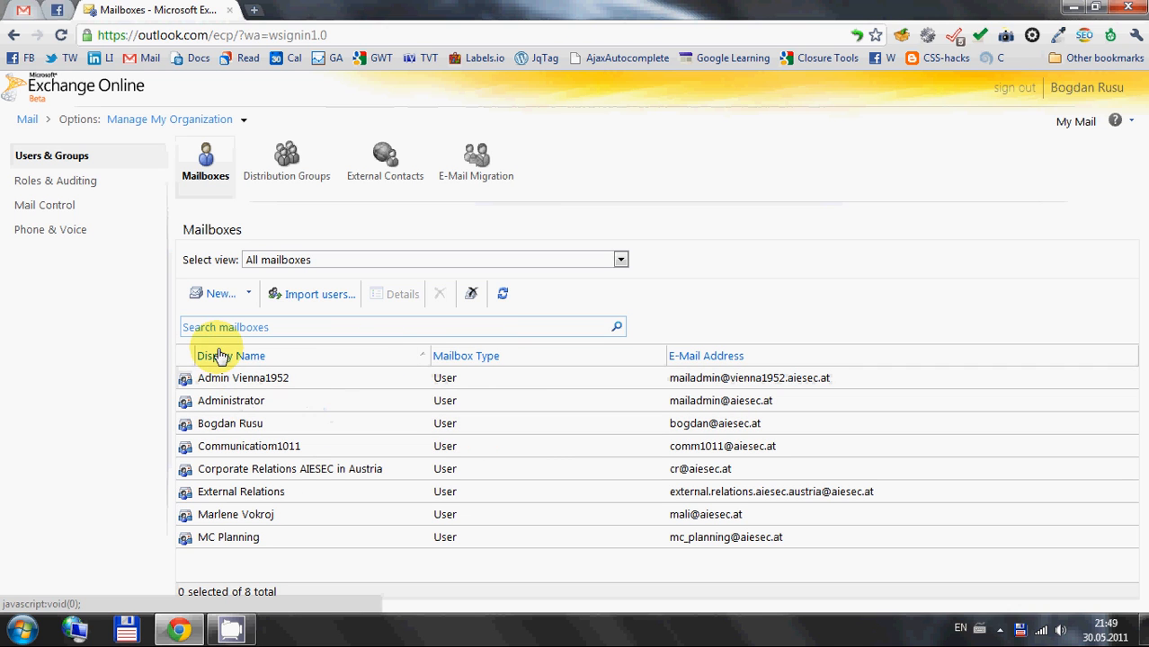
# Open the Organization Management administrator role group and review its assigned roles and members
pyautogui.click(75, 187)
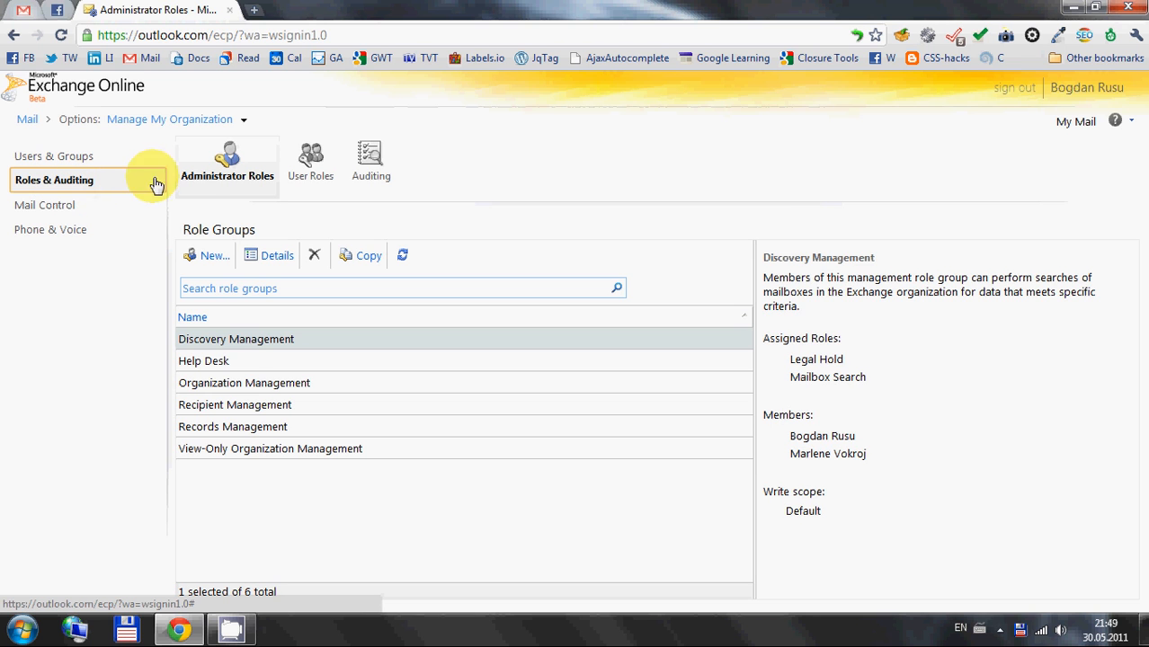
pyautogui.click(241, 384)
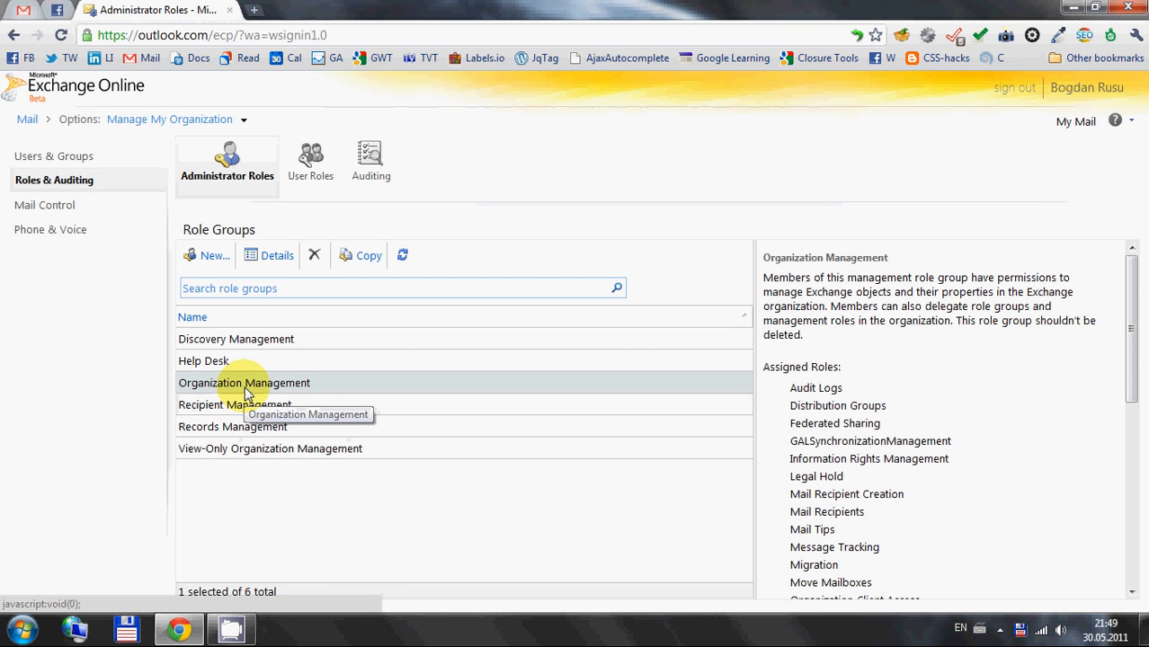
pyautogui.doubleClick(375, 387)
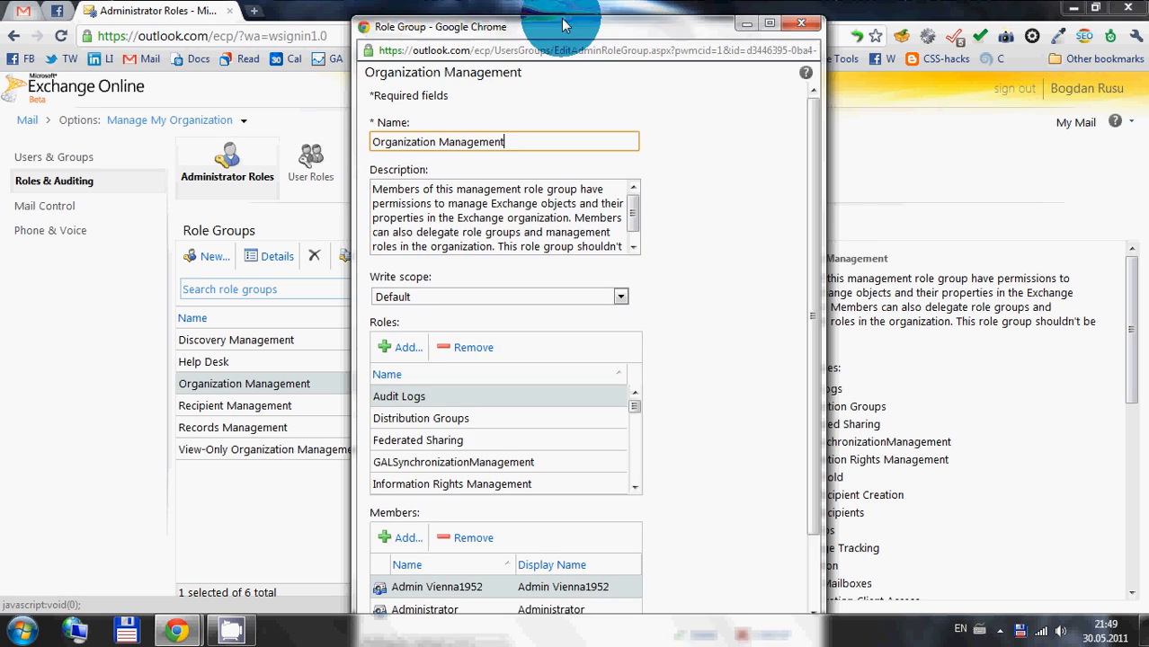
pyautogui.scroll(-5, 614, 334)
pyautogui.scroll(-2, 615, 337)
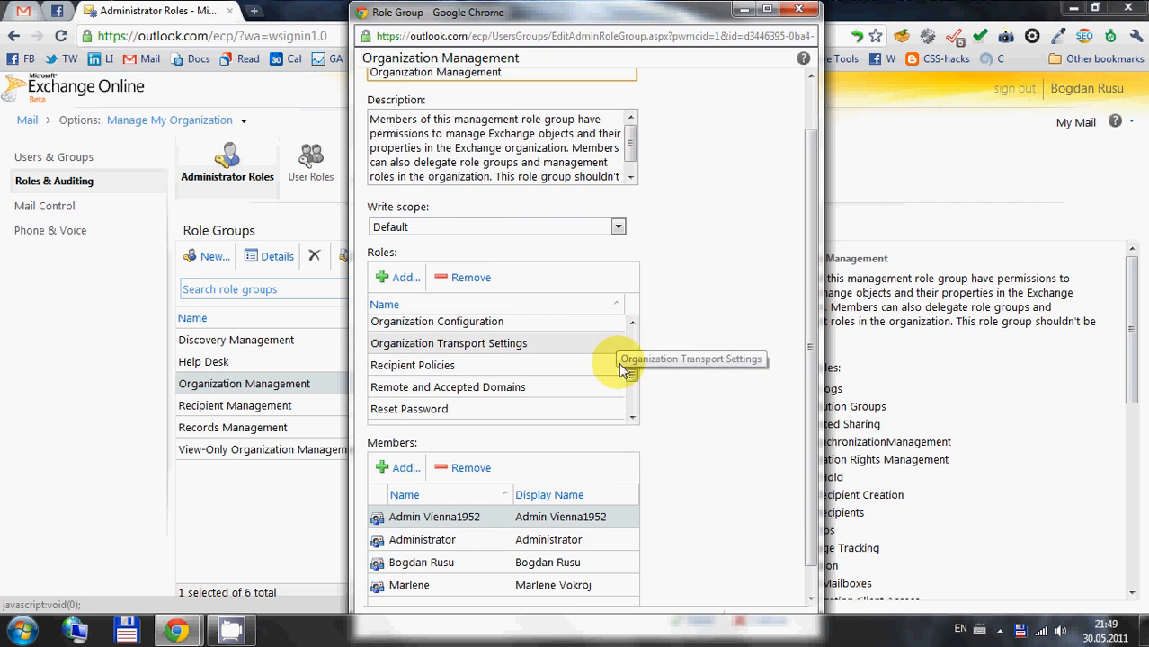
pyautogui.scroll(1, 640, 418)
pyautogui.scroll(-2, 642, 424)
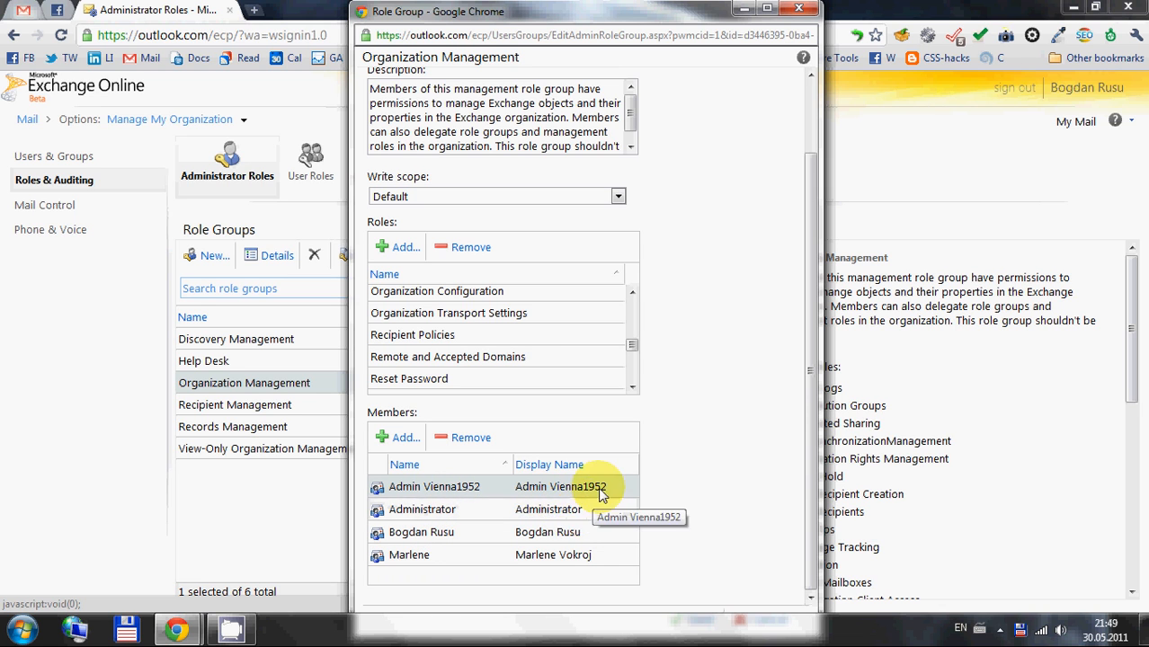
# Try to add Administrator to the members of the Organization Management role group
pyautogui.click(402, 438)
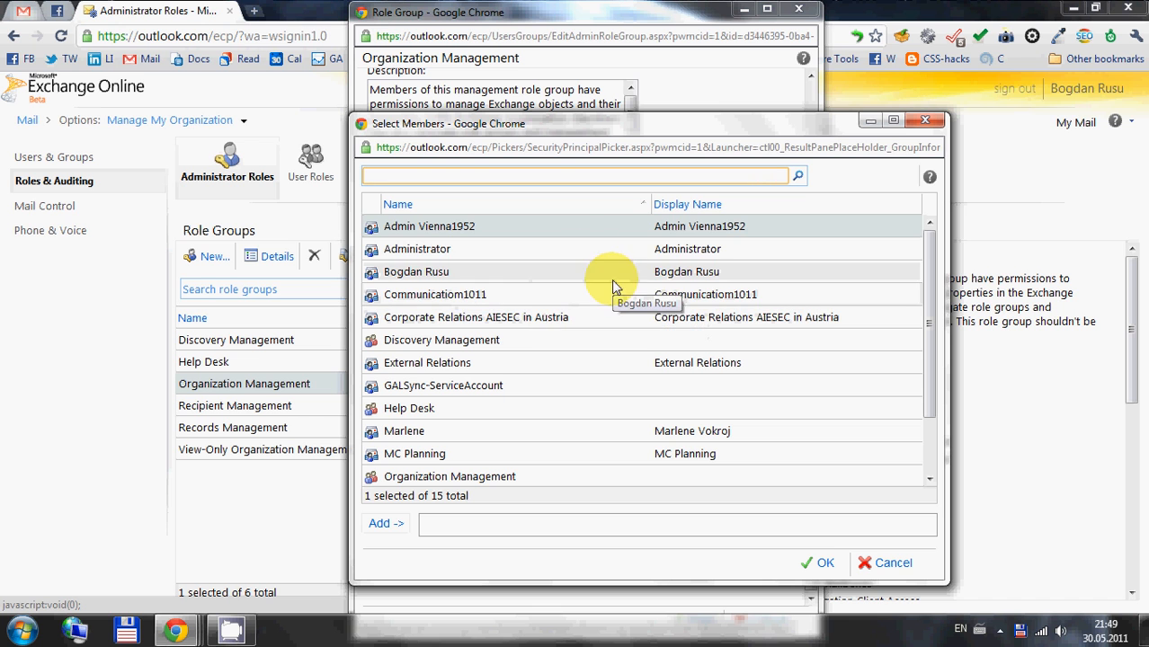
pyautogui.doubleClick(656, 252)
pyautogui.click(820, 562)
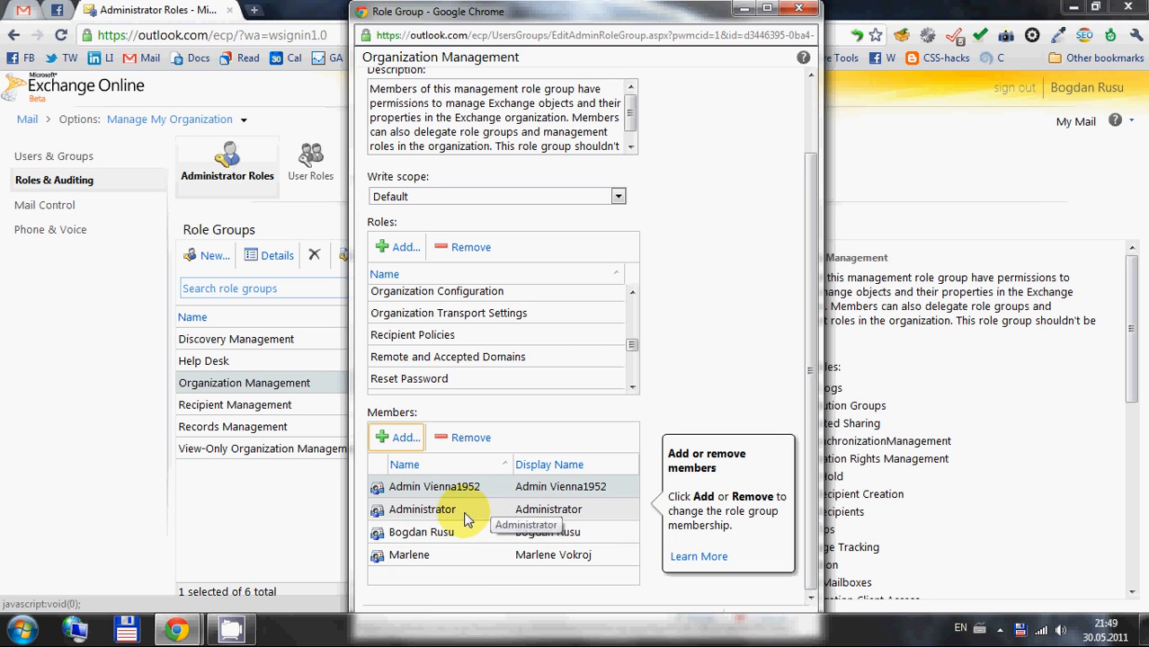
pyautogui.click(465, 513)
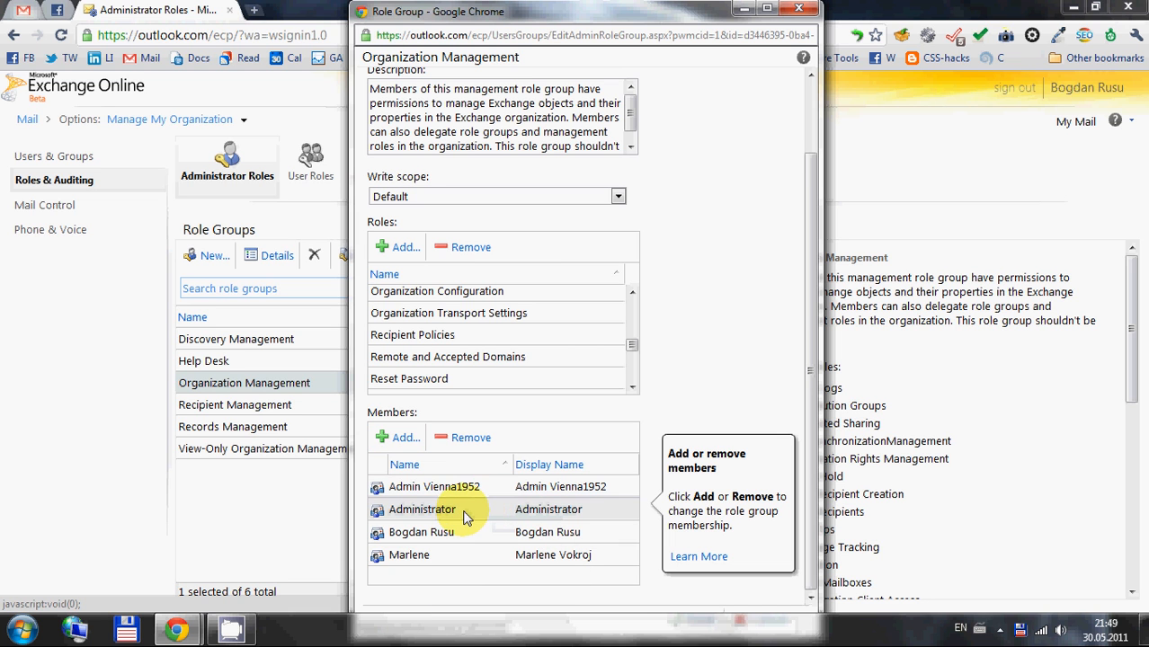
# Search the member picker for mc and add MC Planning to the Organization Management members
pyautogui.click(398, 438)
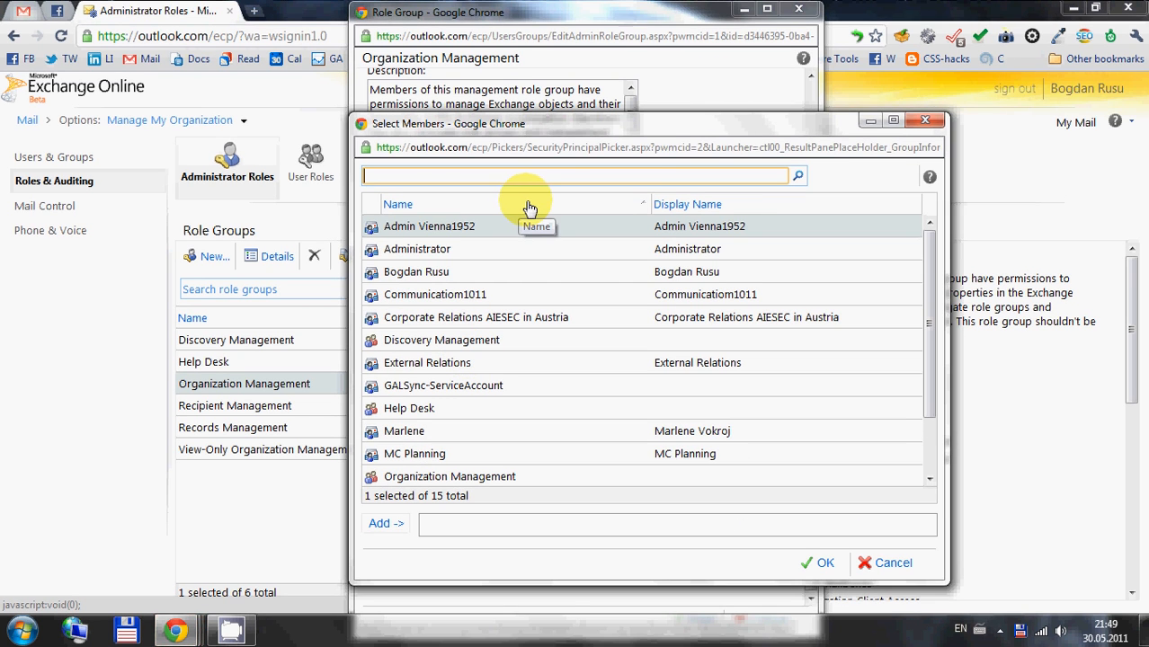
pyautogui.write('mc')
pyautogui.press('Return')
pyautogui.click(460, 229)
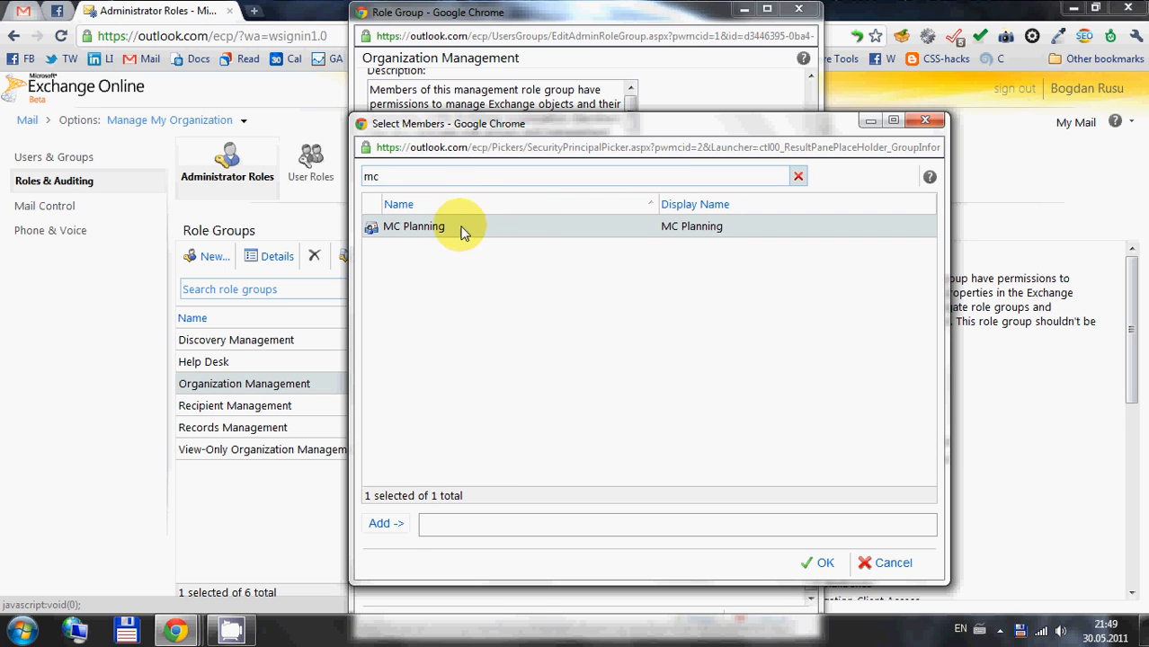
pyautogui.click(385, 523)
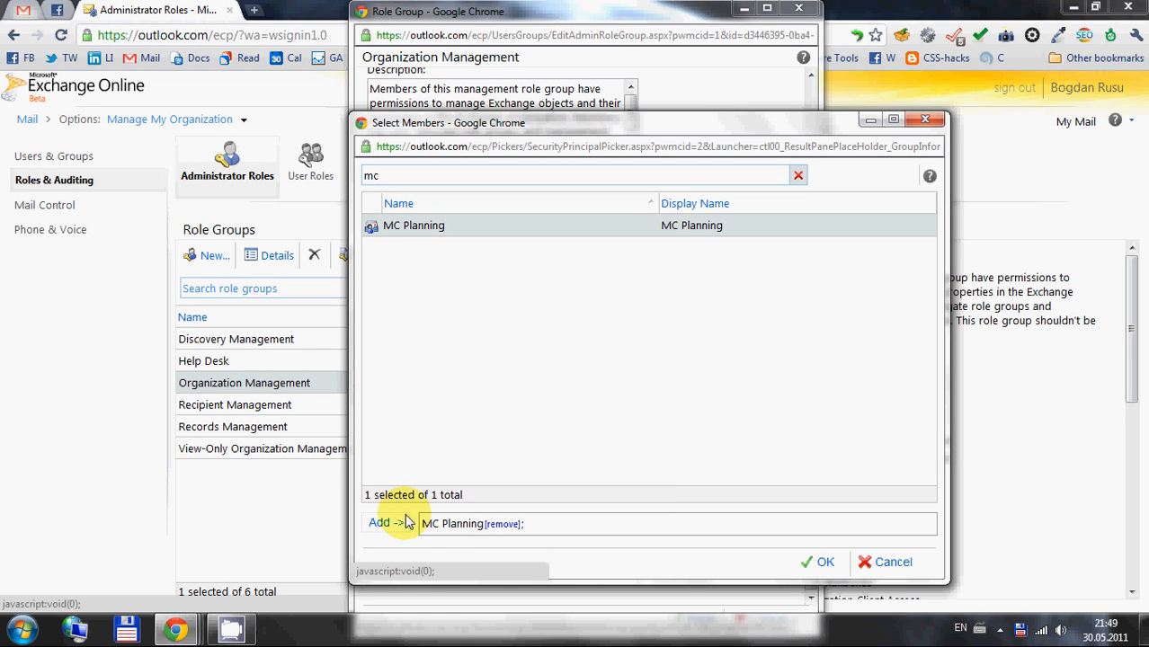
pyautogui.moveTo(419, 524); pyautogui.dragTo(539, 526)
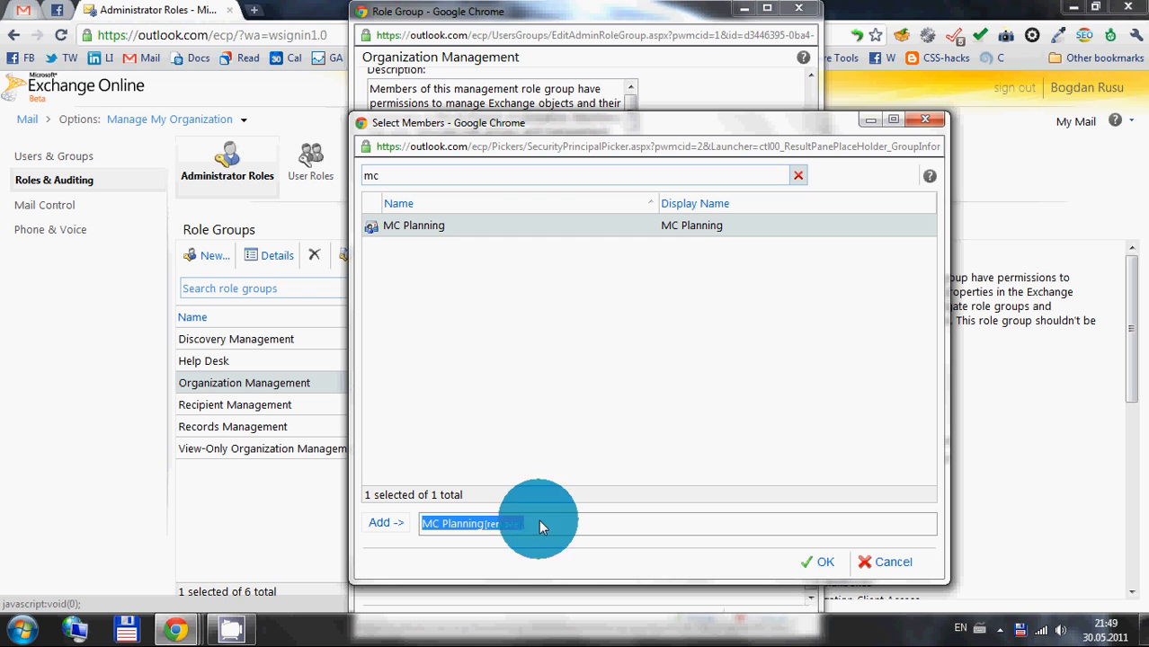
pyautogui.click(817, 566)
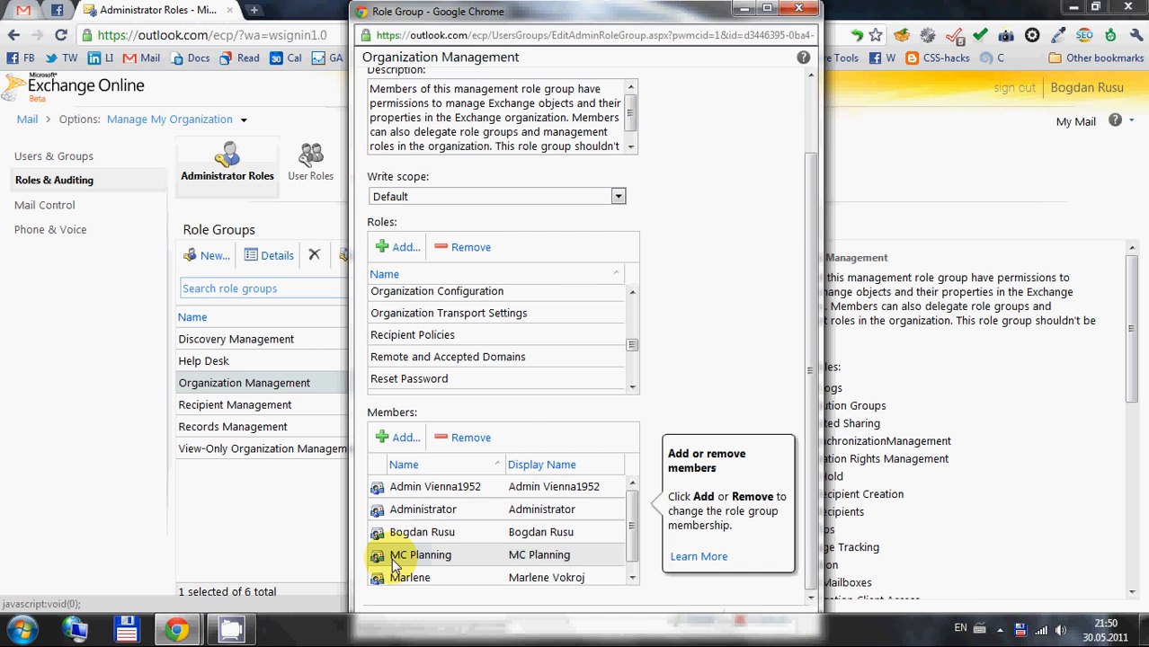
# Remove MC Planning from the Organization Management members and save the role group
pyautogui.click(460, 437)
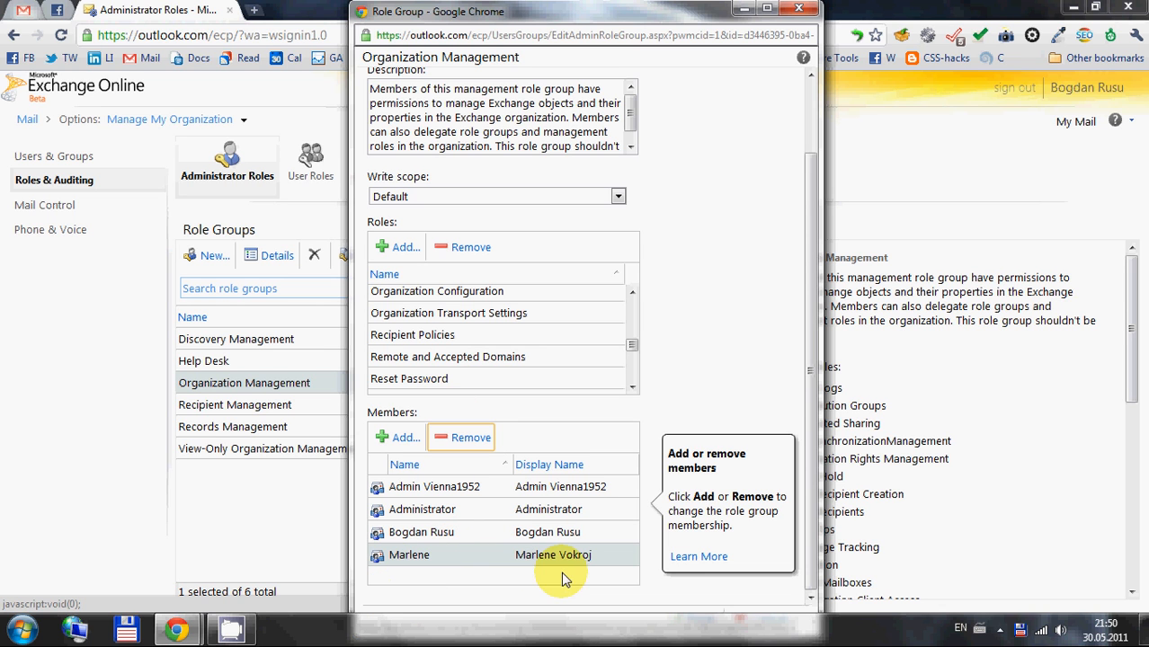
pyautogui.moveTo(654, 8); pyautogui.dragTo(649, 44)
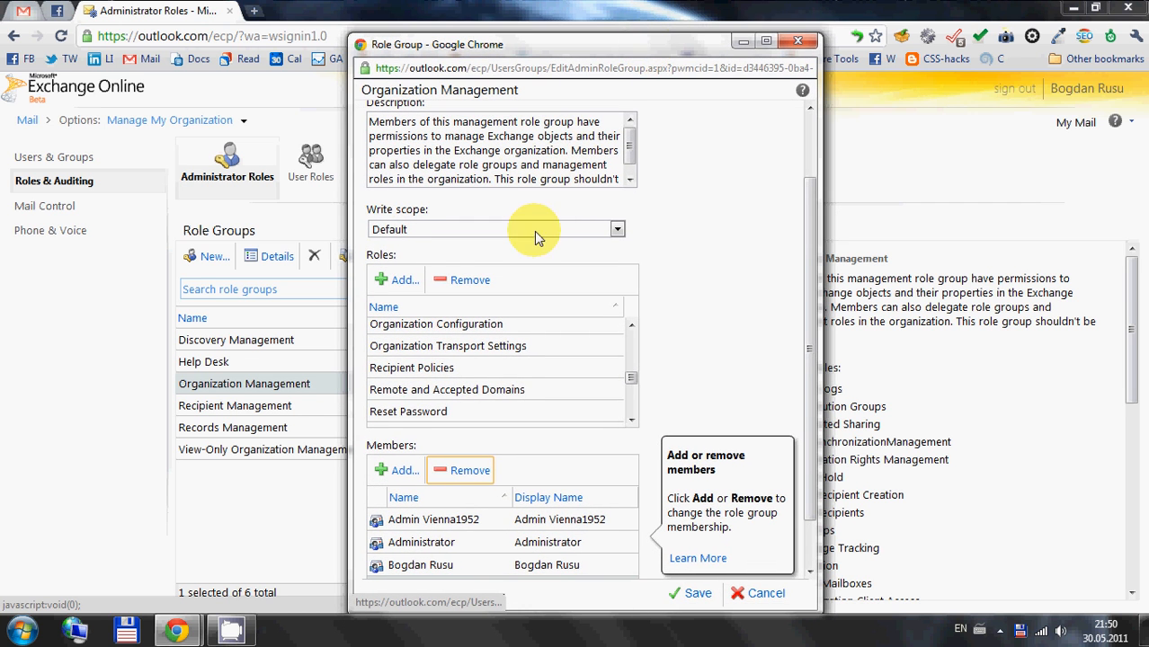
pyautogui.click(699, 593)
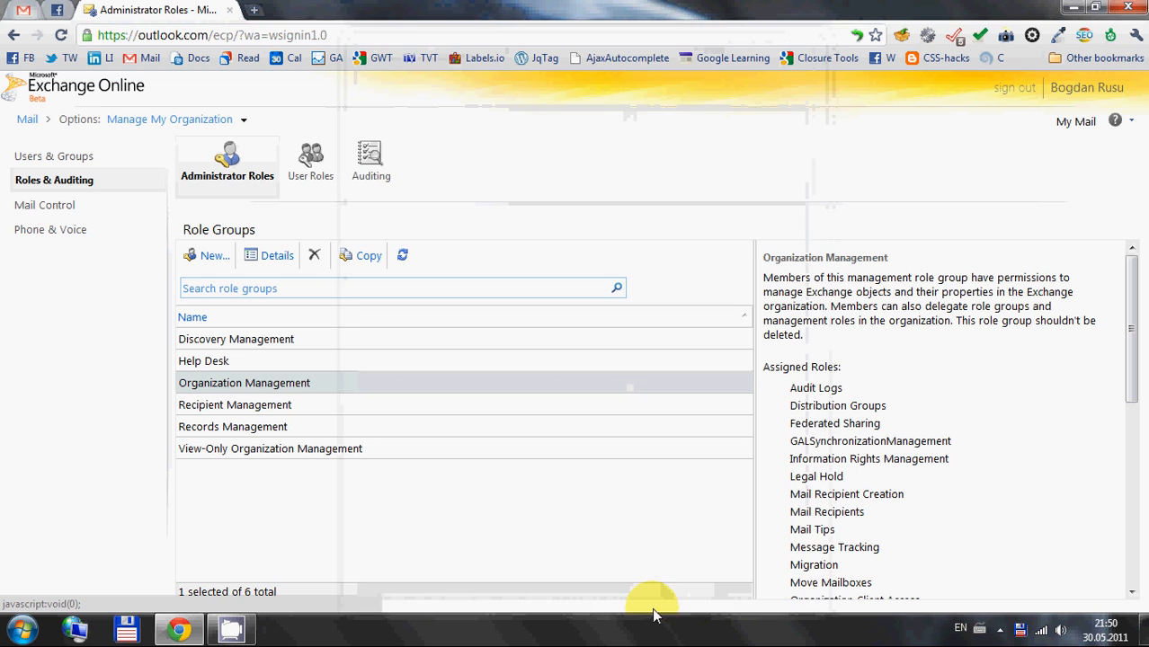
# View the roles and members of the Recipient Management, Records Management and View-Only Organization Management role groups
pyautogui.doubleClick(232, 407)
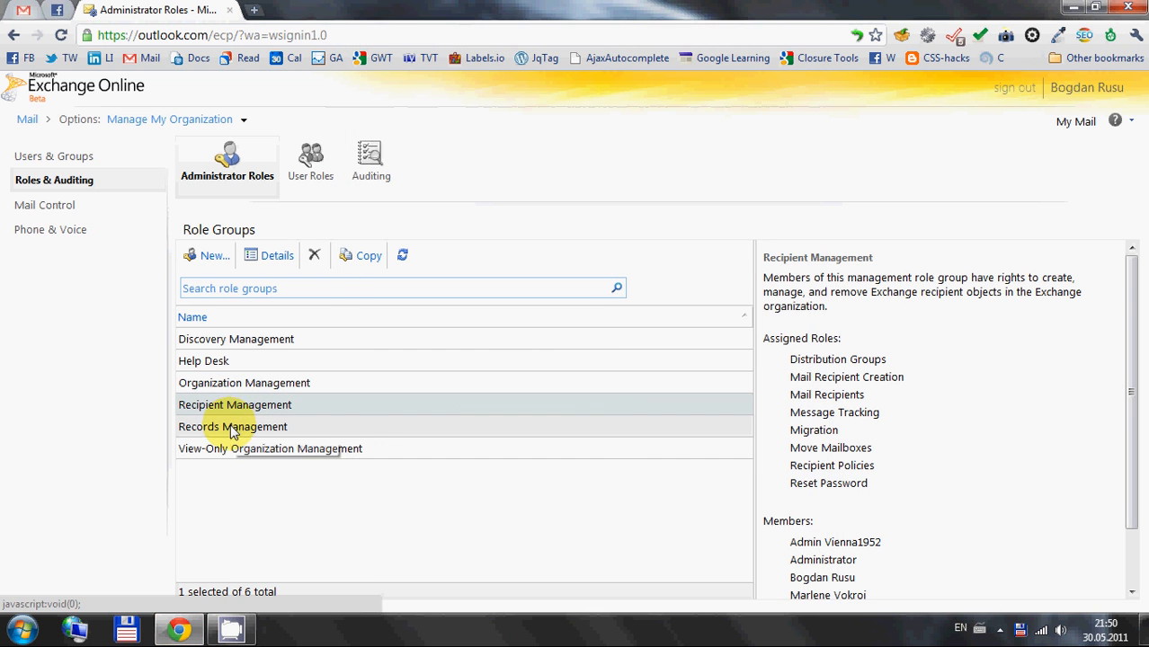
pyautogui.doubleClick(232, 427)
pyautogui.press('Escape')
pyautogui.doubleClick(251, 450)
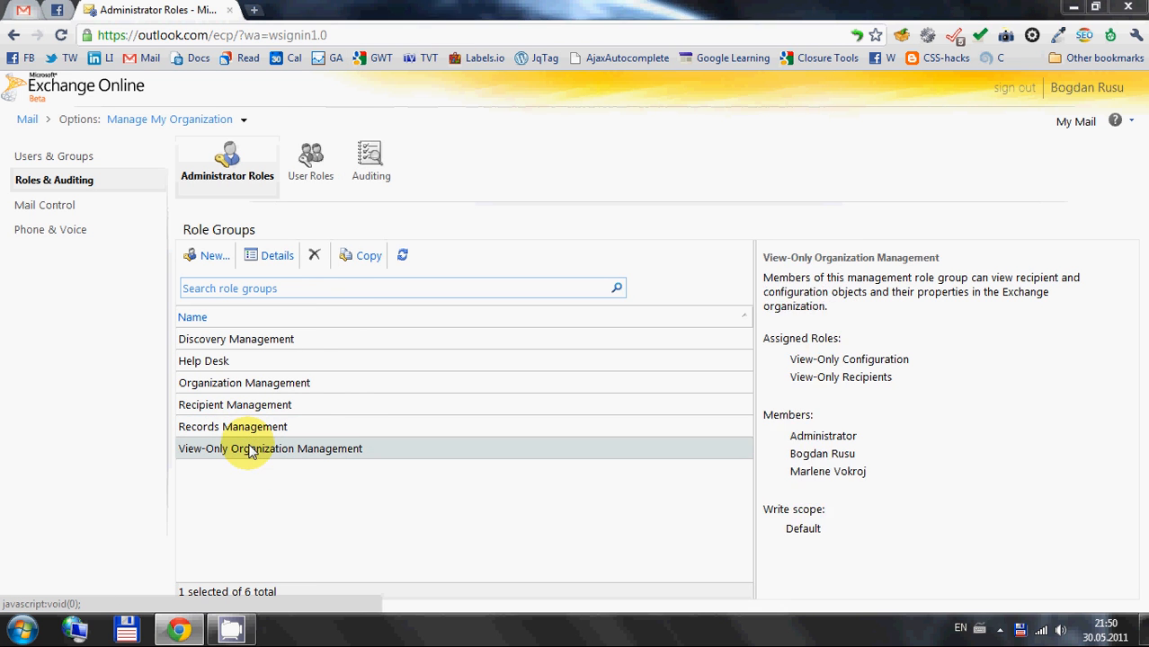
pyautogui.press('Escape')
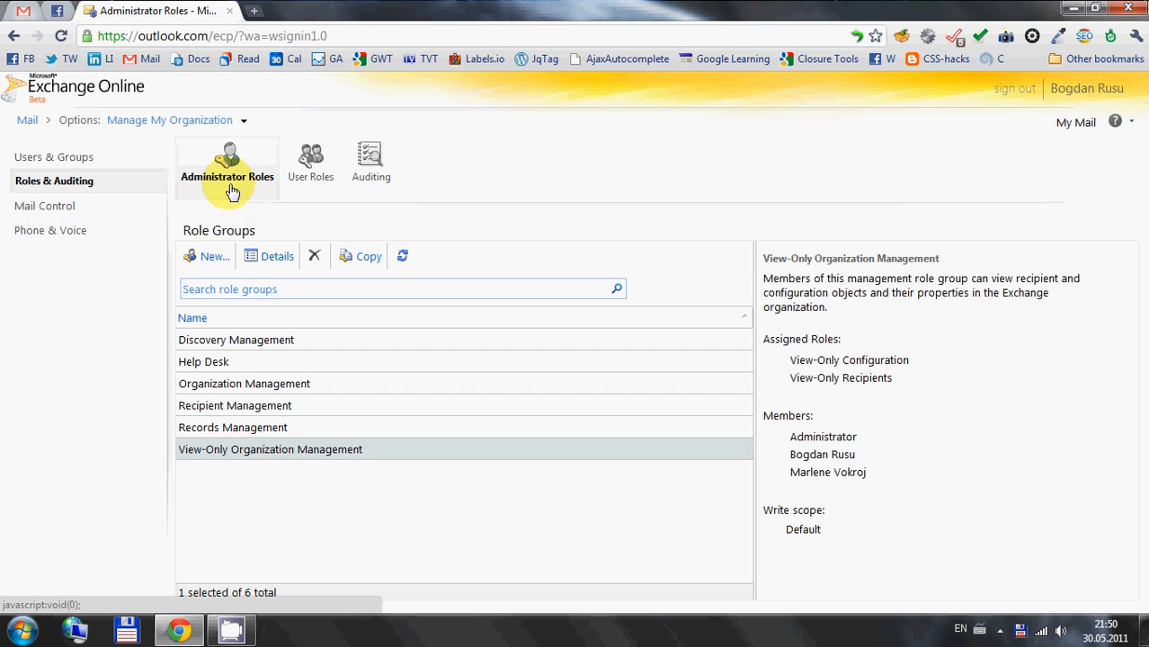
# Open the organization's external contacts under Users & Groups and browse through the list
pyautogui.click(90, 164)
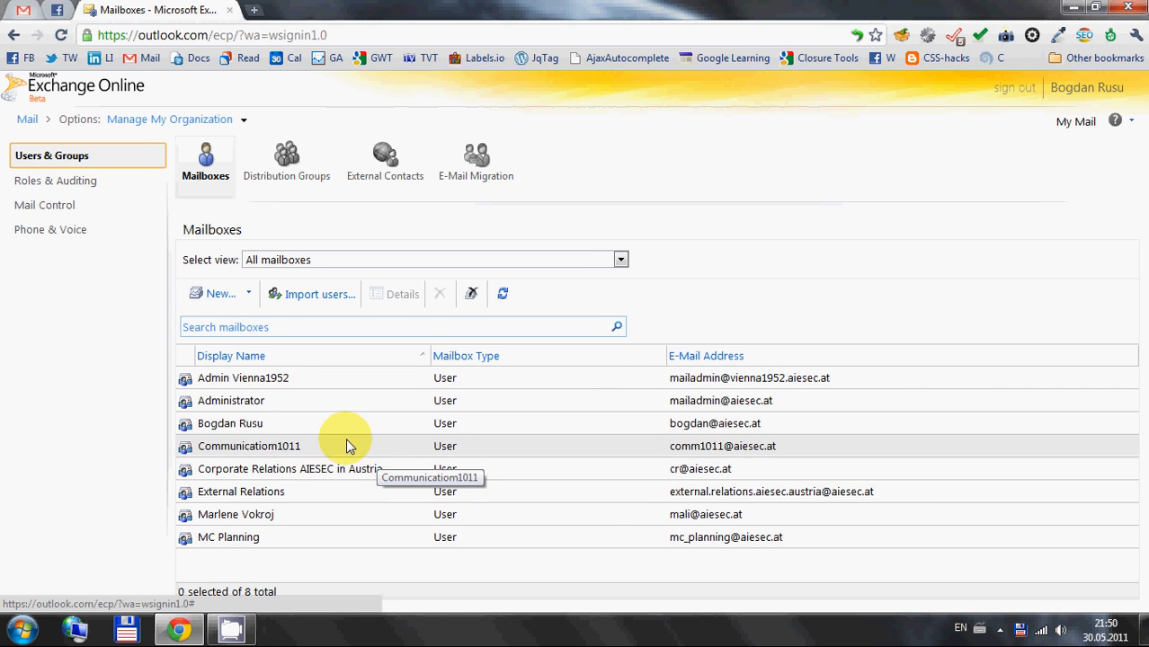
pyautogui.click(390, 167)
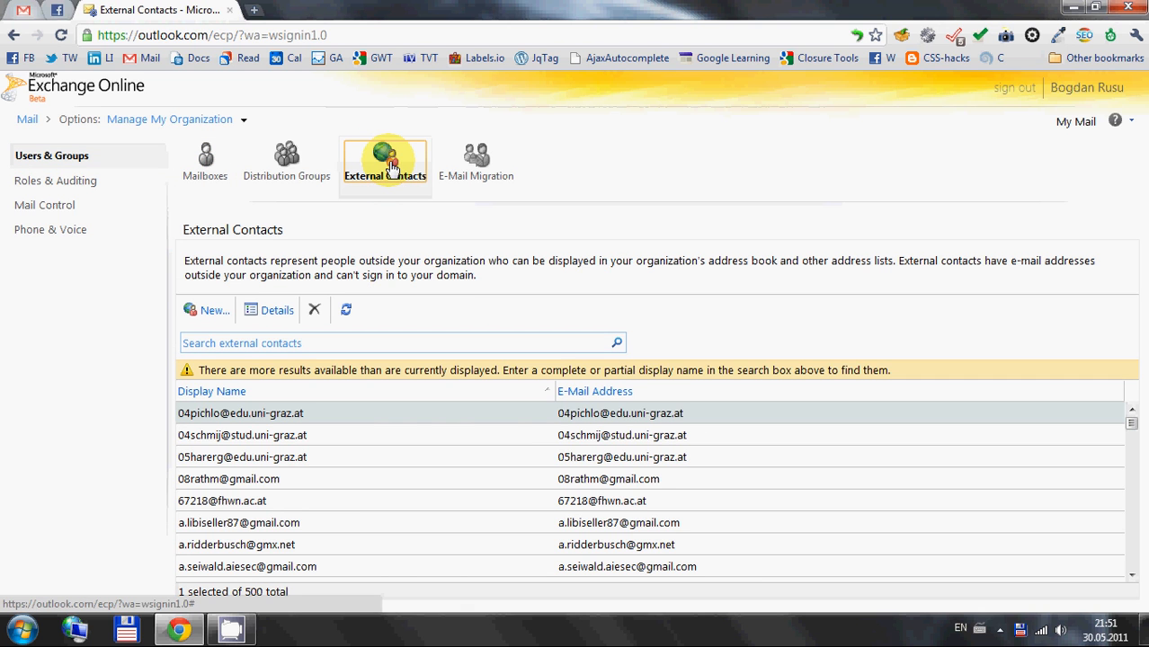
pyautogui.scroll(-1, 506, 448)
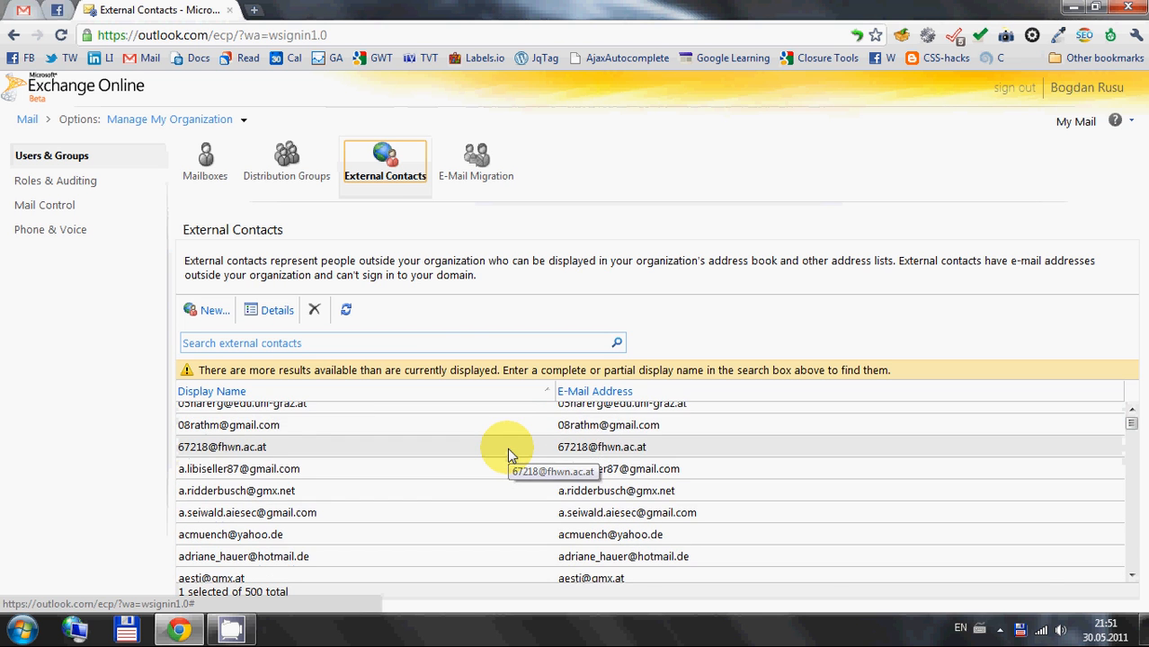
pyautogui.scroll(1, 508, 448)
pyautogui.scroll(-3, 509, 448)
pyautogui.scroll(-2, 506, 448)
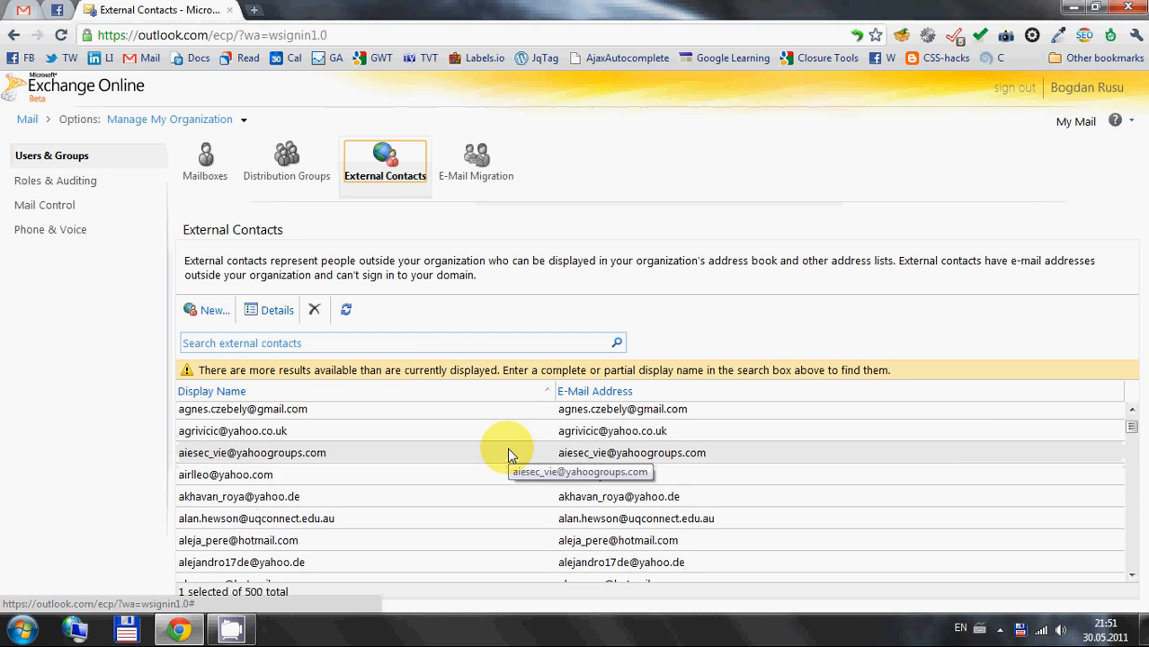
pyautogui.moveTo(1134, 432); pyautogui.dragTo(980, 305)
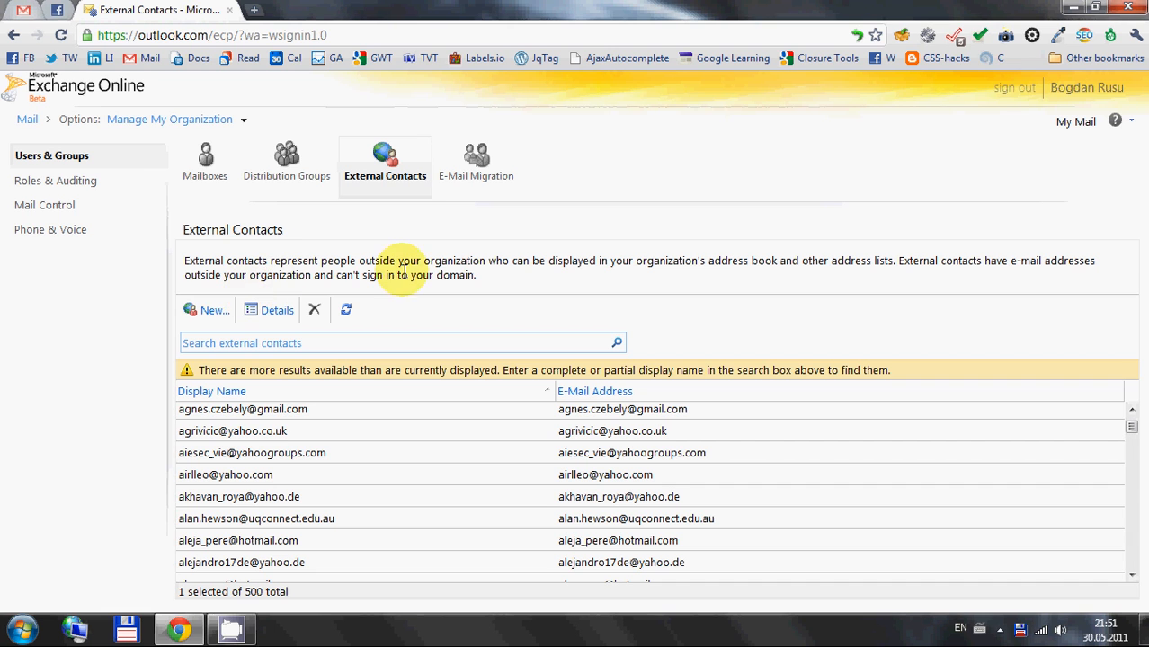
# Start a new external contact and enter the contact's first name and the last name Test
pyautogui.click(189, 307)
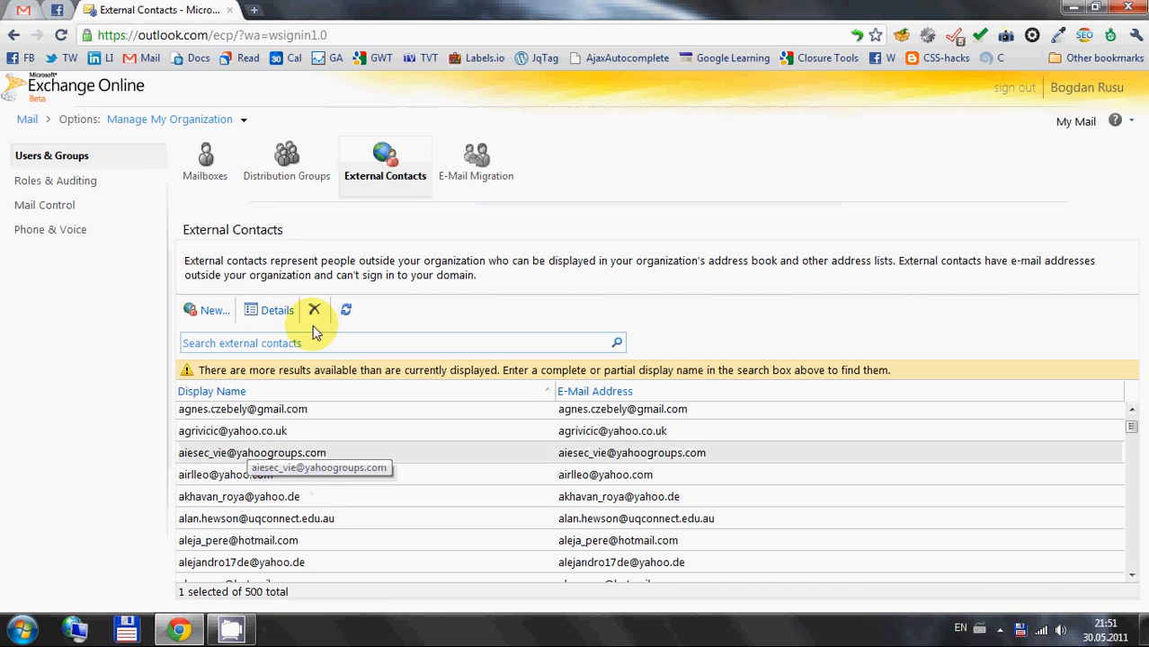
pyautogui.click(213, 314)
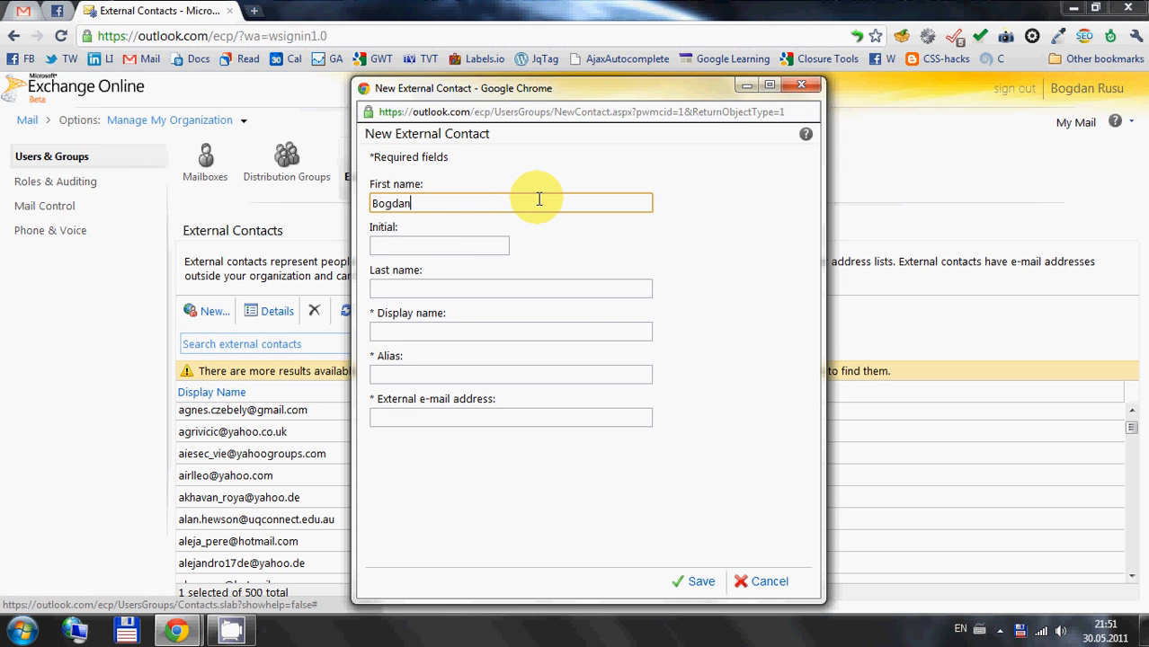
pyautogui.write('Test')
pyautogui.press('Tab')
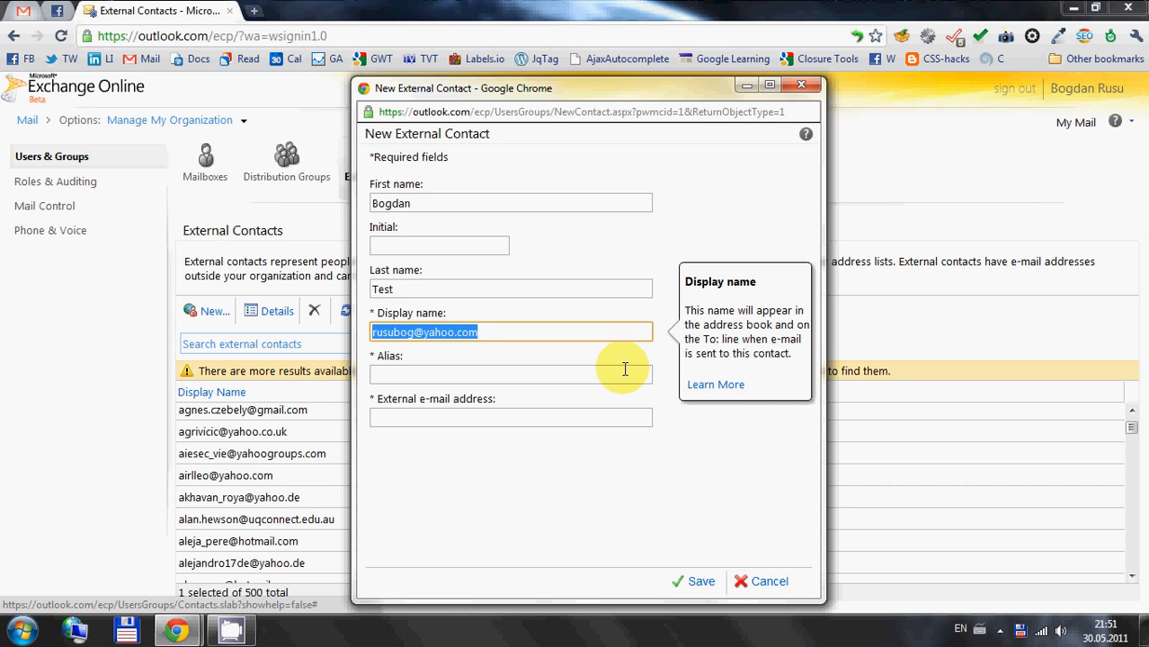
# Fill in the contact's e-mail address as the display name, alias and external e-mail address
pyautogui.press('Tab')
pyautogui.hotkey('ctrl', 'v')
pyautogui.press('Tab')
pyautogui.hotkey('ctrl', 'v')
pyautogui.hotkey('shift', 'Tab')
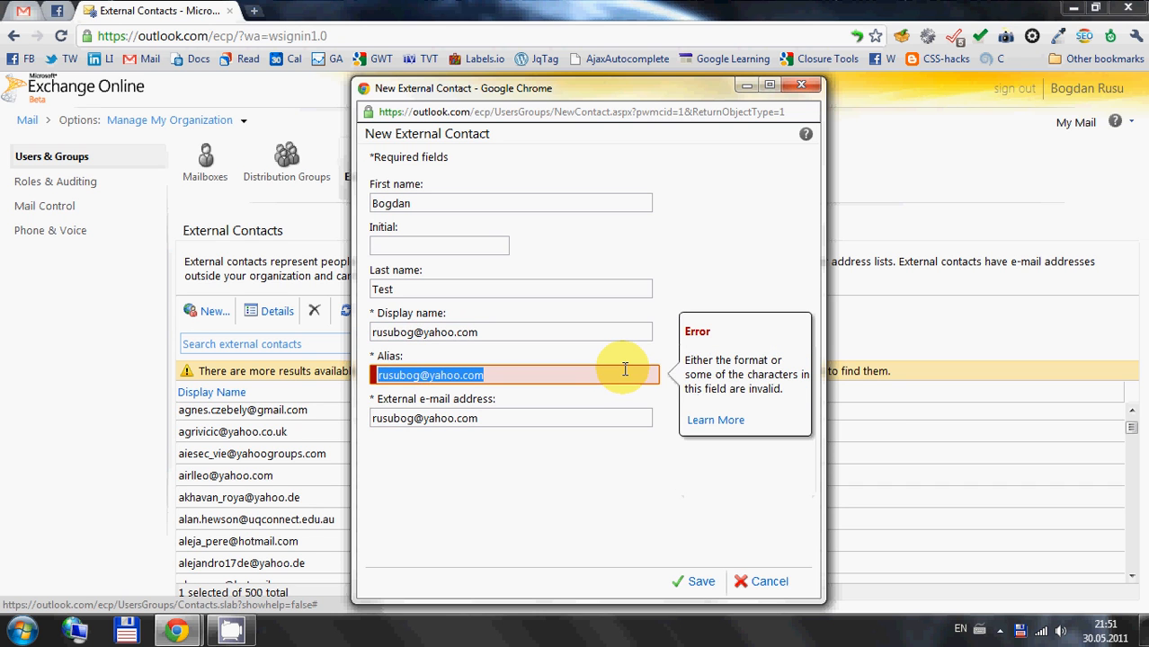
# Replace the @ in the contact's alias with an underscore and save the new external contact
pyautogui.click(429, 375)
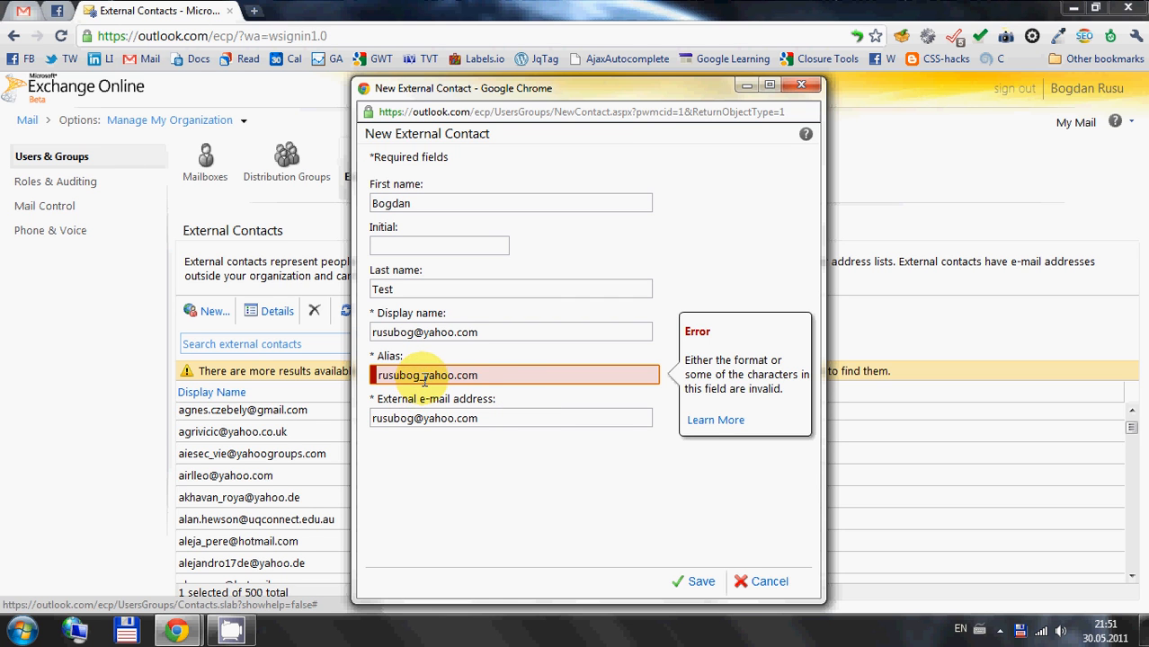
pyautogui.press('Tab')
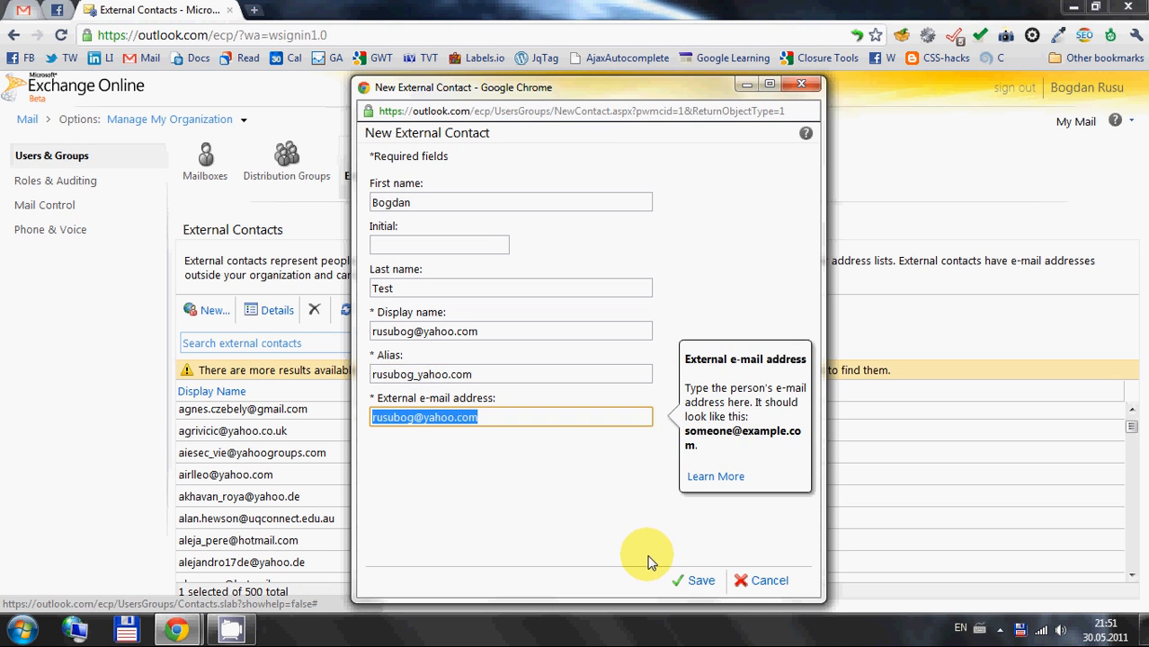
pyautogui.click(694, 581)
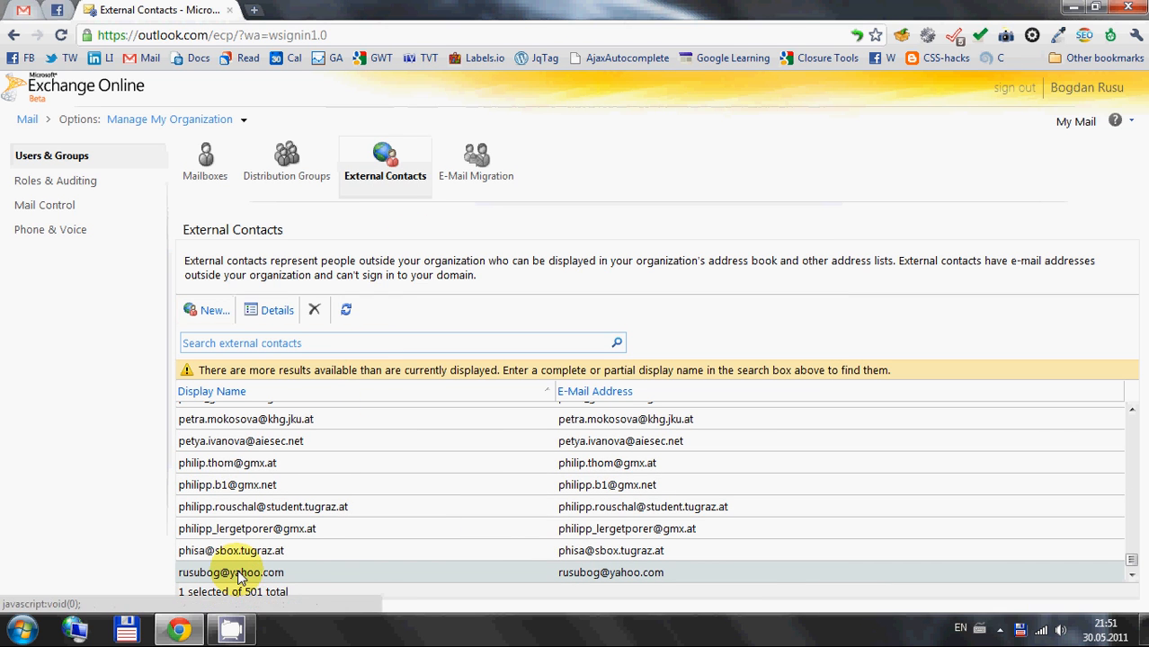
# Start a new distribution group and enter the display name as Test followed by the owner's first name
pyautogui.click(286, 174)
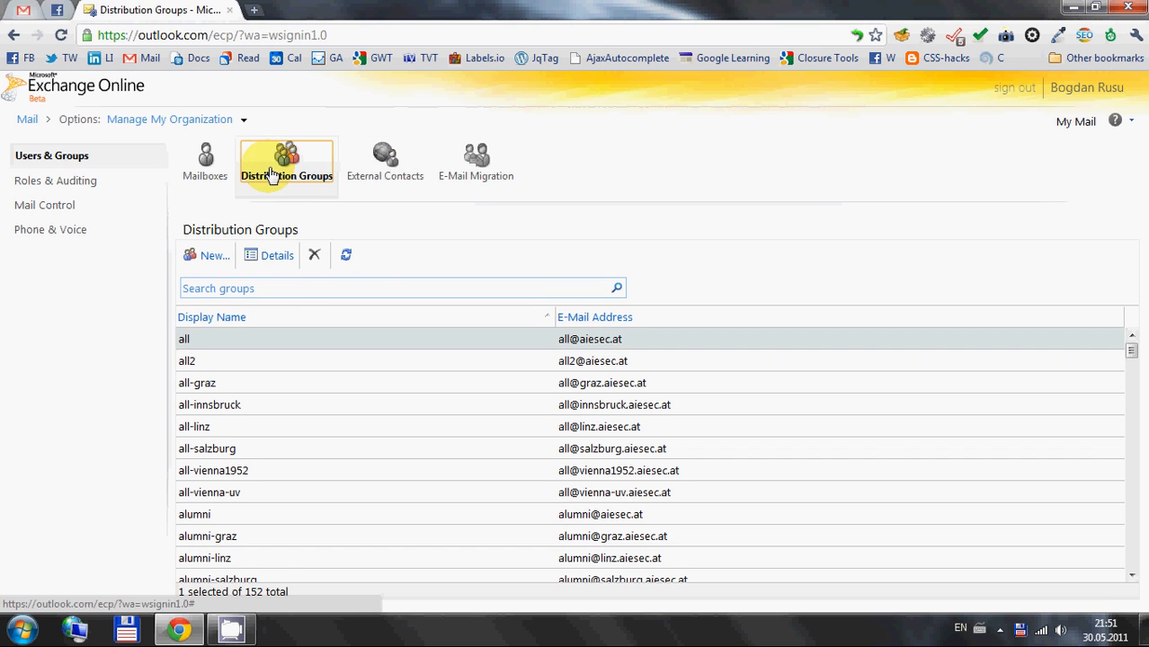
pyautogui.click(213, 256)
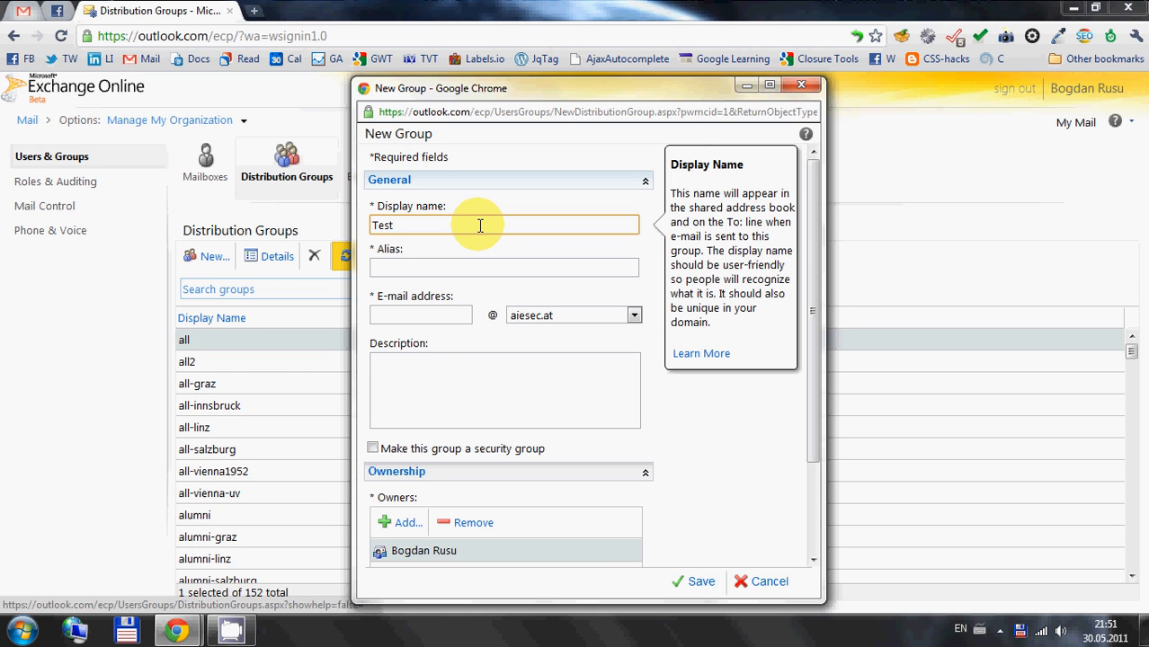
pyautogui.write('Test')
pyautogui.press('Tab')
pyautogui.click(480, 225)
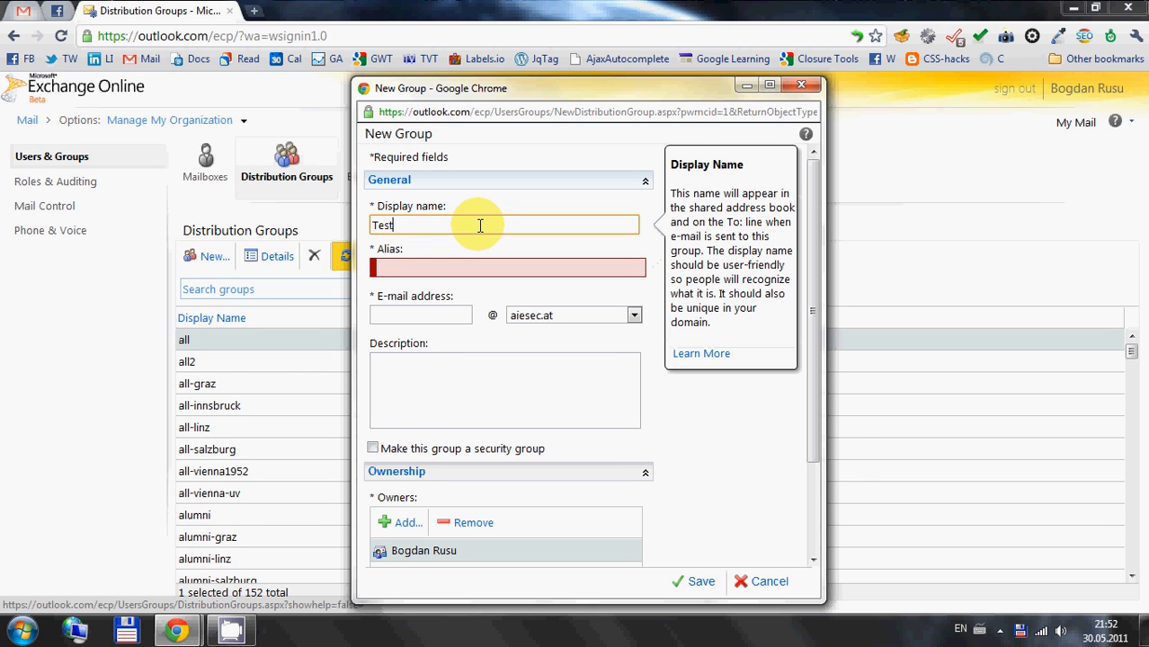
pyautogui.write('Bogdan')
pyautogui.press('Tab')
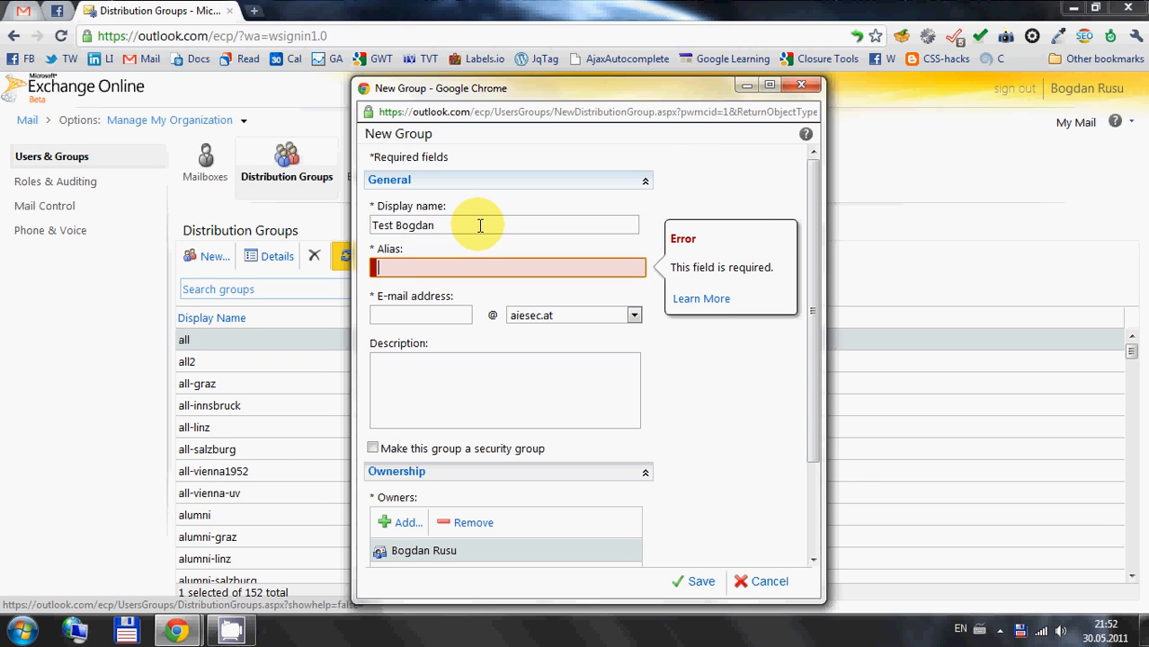
# Set the new group's alias and e-mail address to its display name in lowercase, with an underscore instead of the space
pyautogui.press('Tab')
pyautogui.click(471, 259)
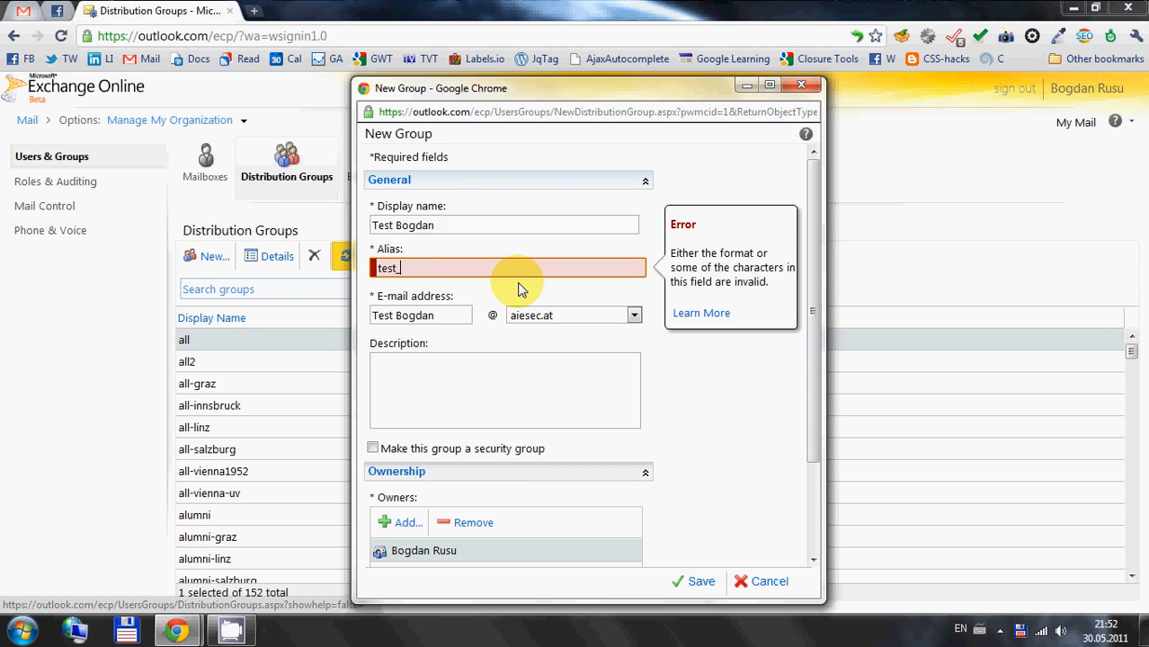
pyautogui.press('Tab')
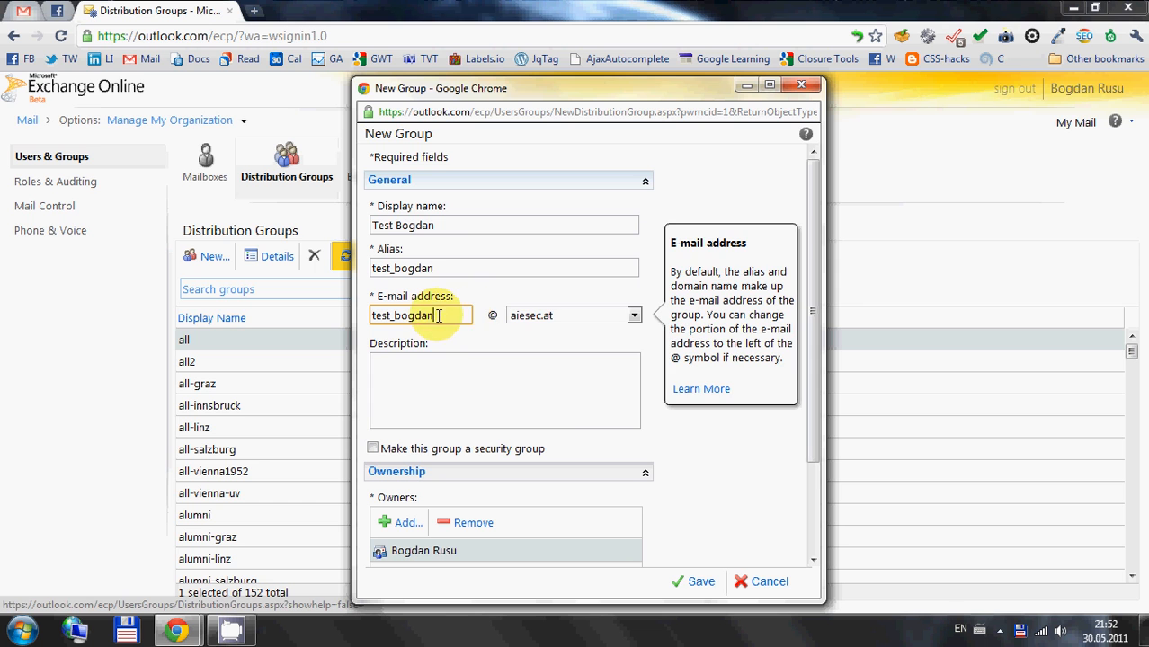
# Choose linz.aiesec.at as the domain of the new group's e-mail address
pyautogui.click(530, 316)
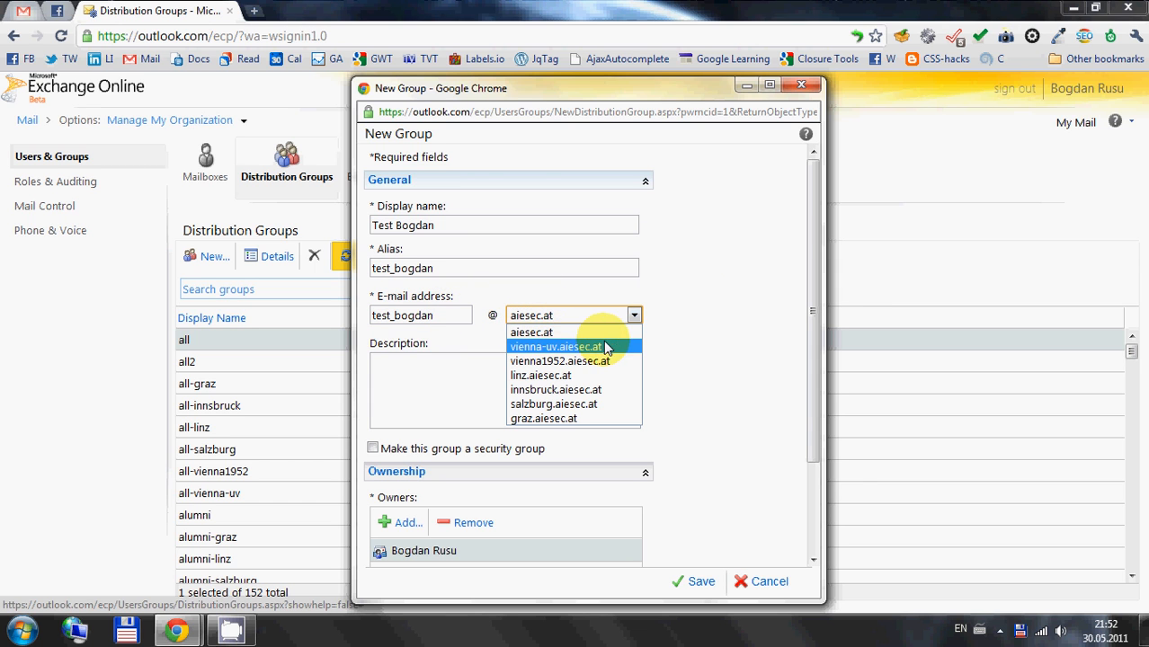
pyautogui.click(568, 374)
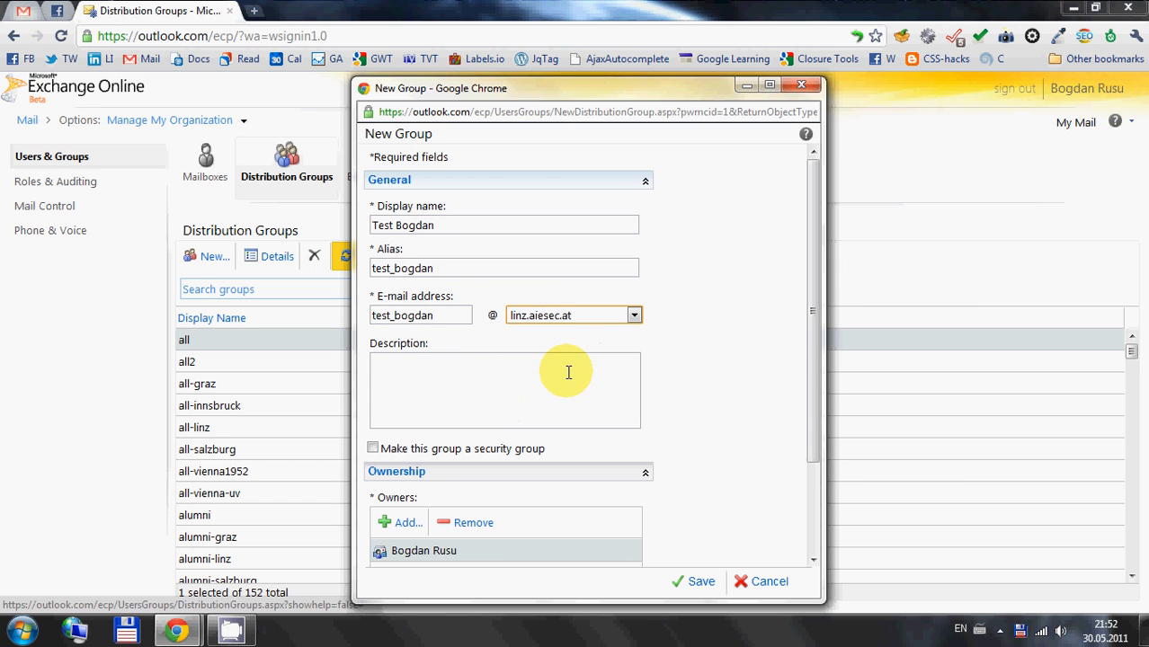
pyautogui.click(755, 403)
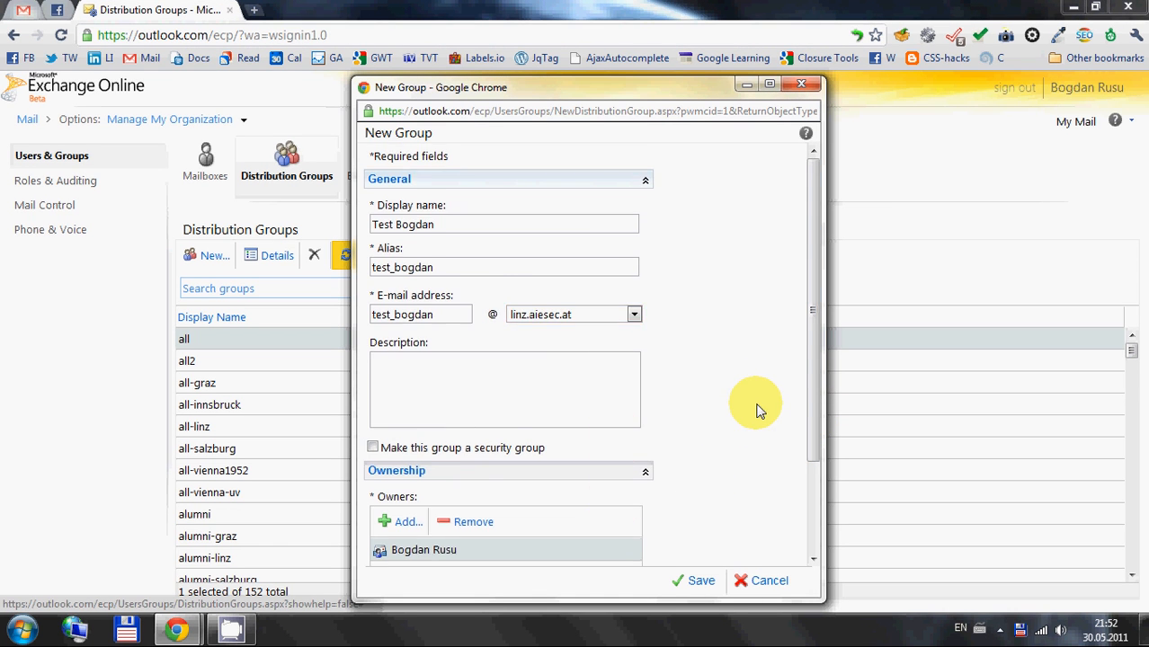
# Search the member picker for the owner's surname and add all three matching entries to the group's membership
pyautogui.scroll(-3, 757, 406)
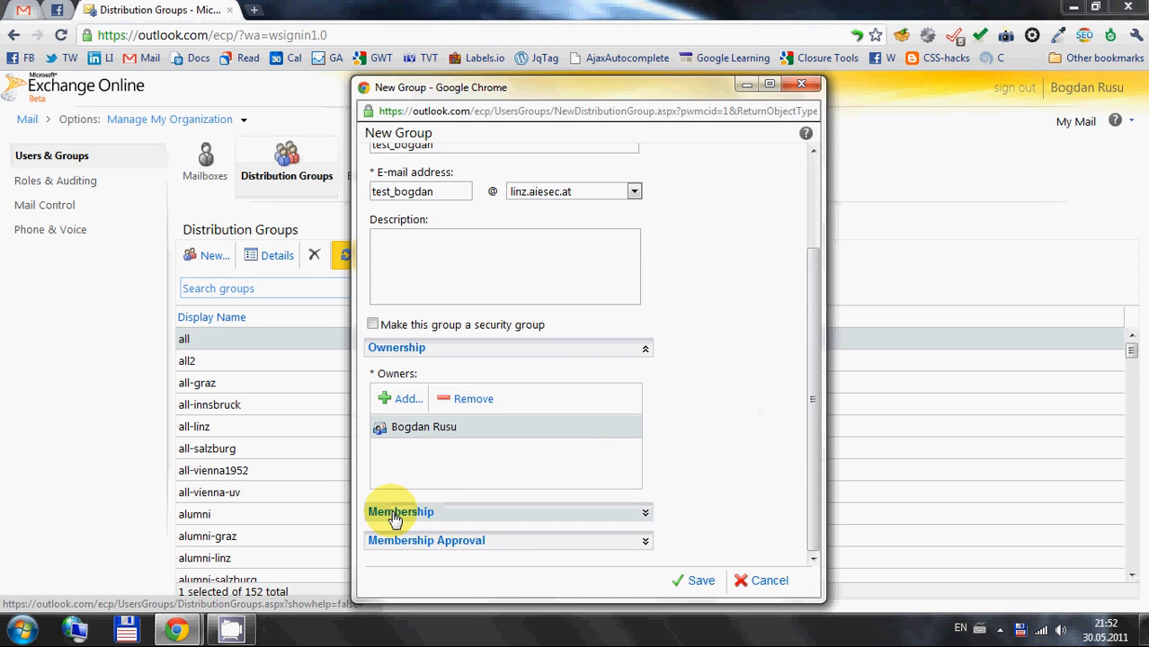
pyautogui.click(396, 517)
pyautogui.scroll(-5, 546, 503)
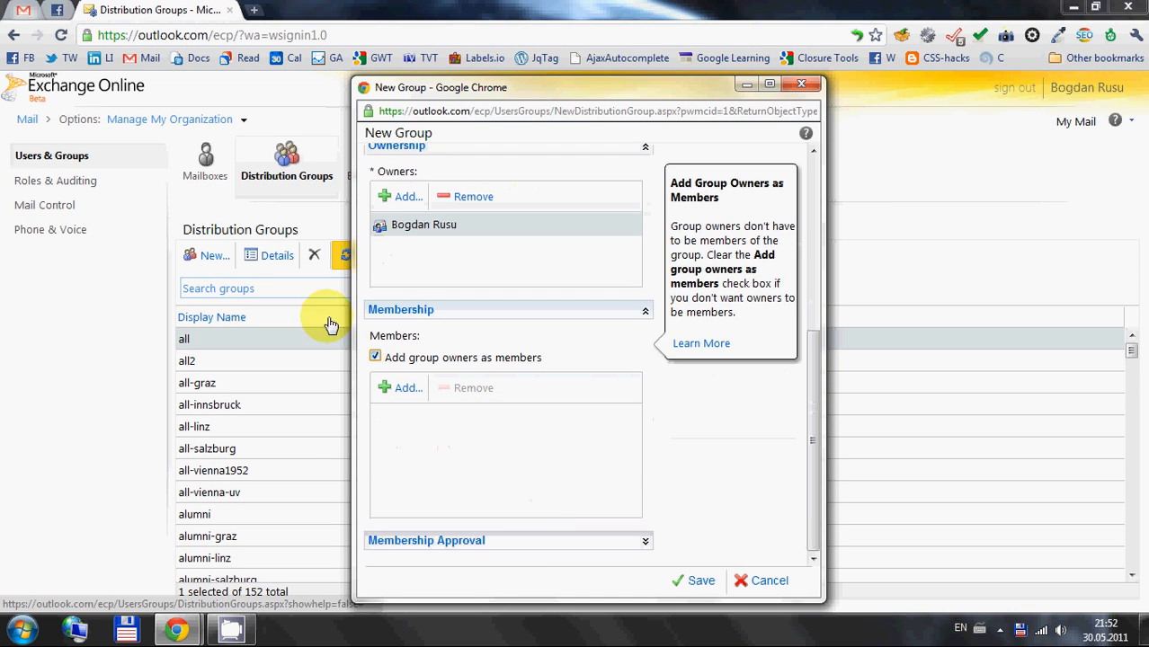
pyautogui.click(402, 392)
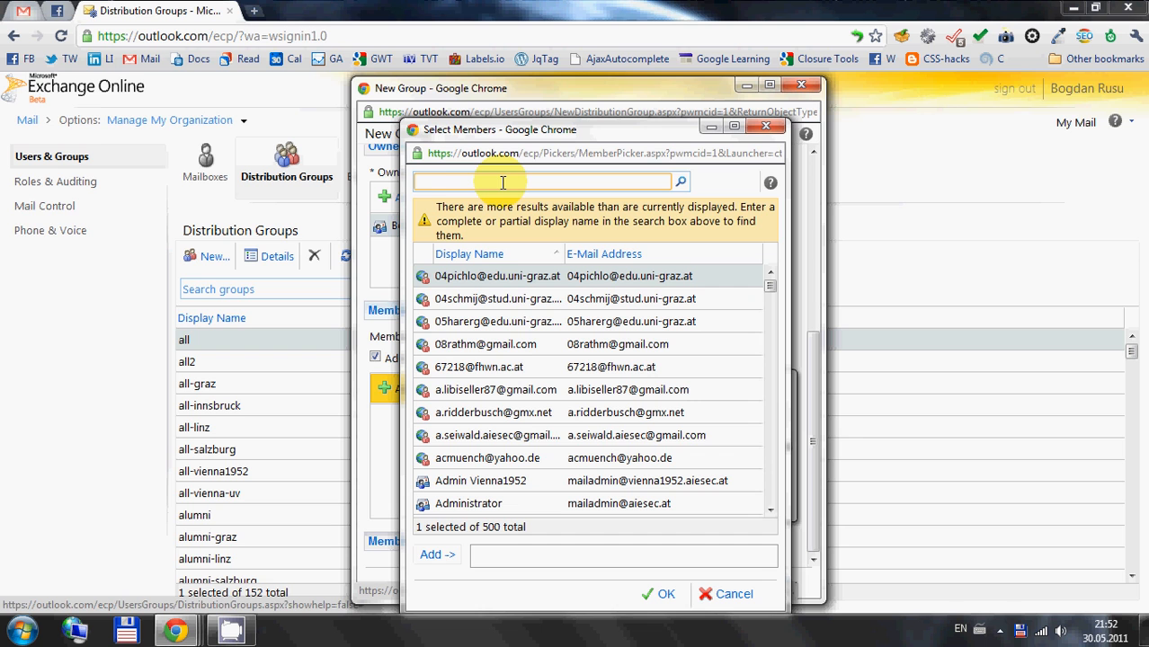
pyautogui.press('Return')
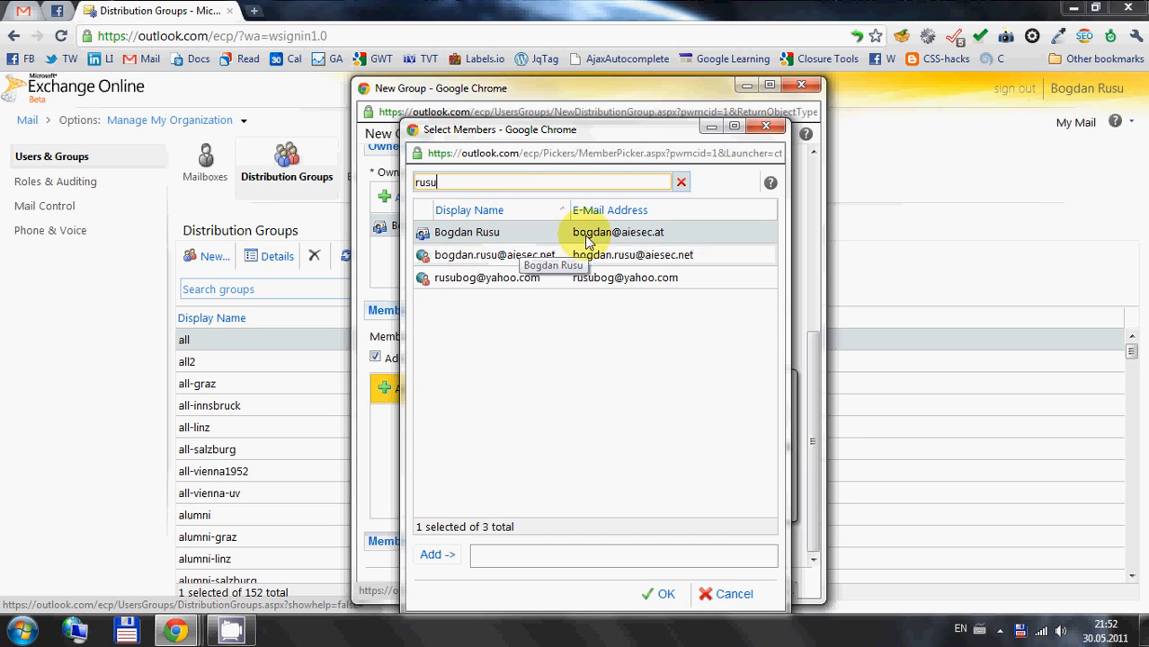
pyautogui.doubleClick(583, 277)
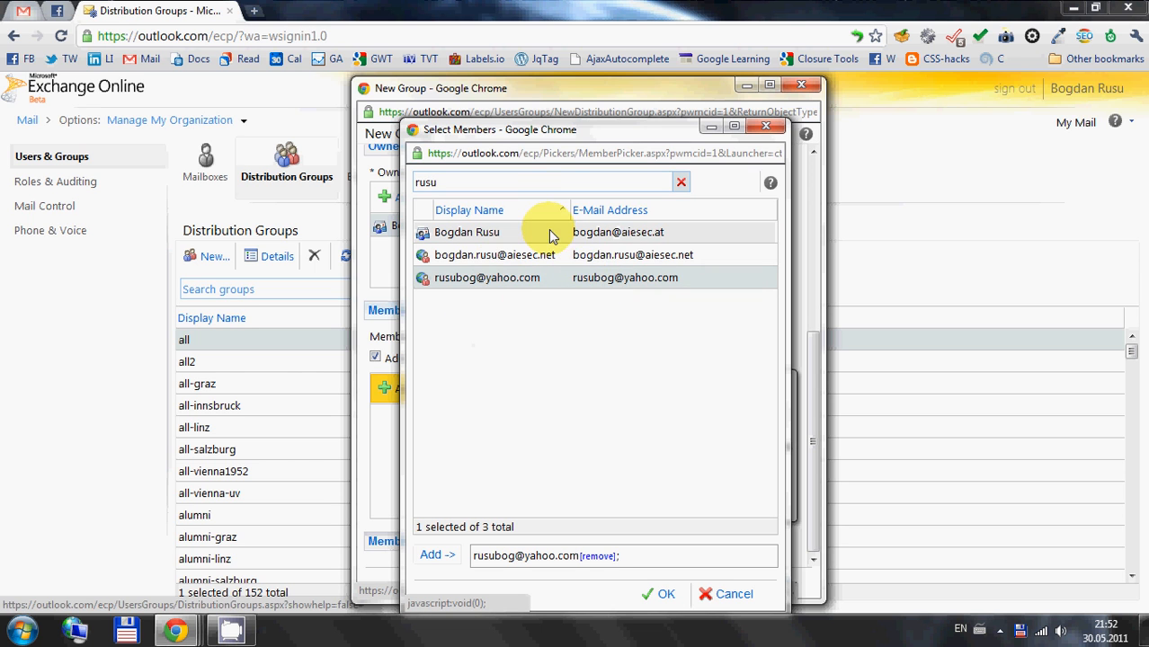
pyautogui.doubleClick(645, 233)
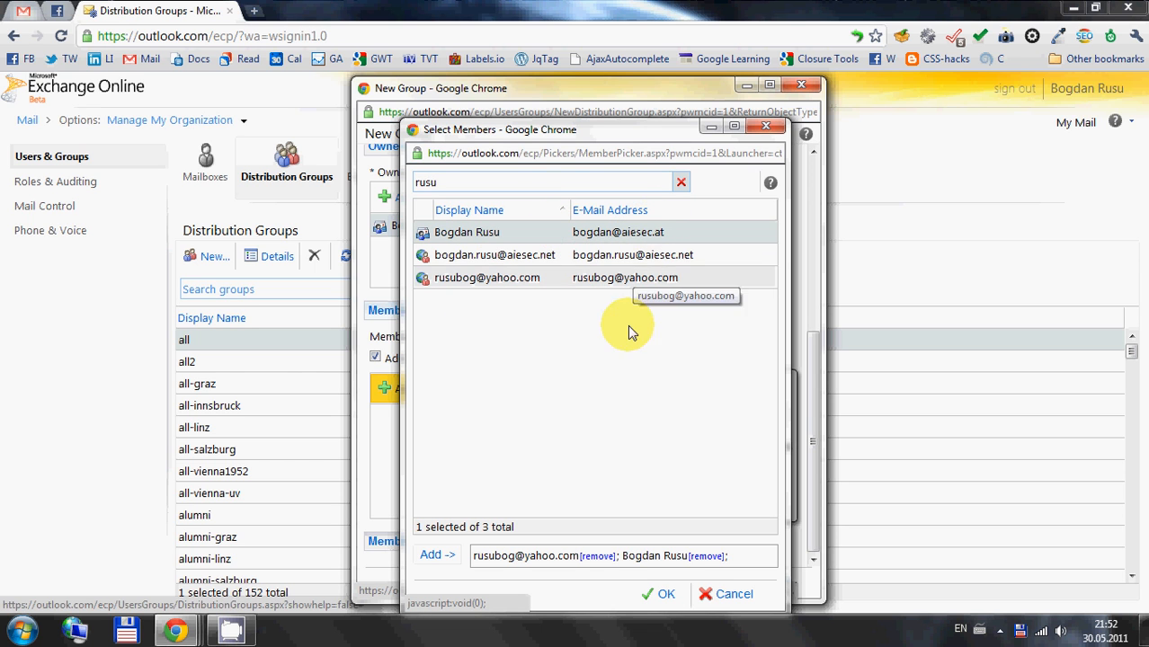
pyautogui.doubleClick(586, 256)
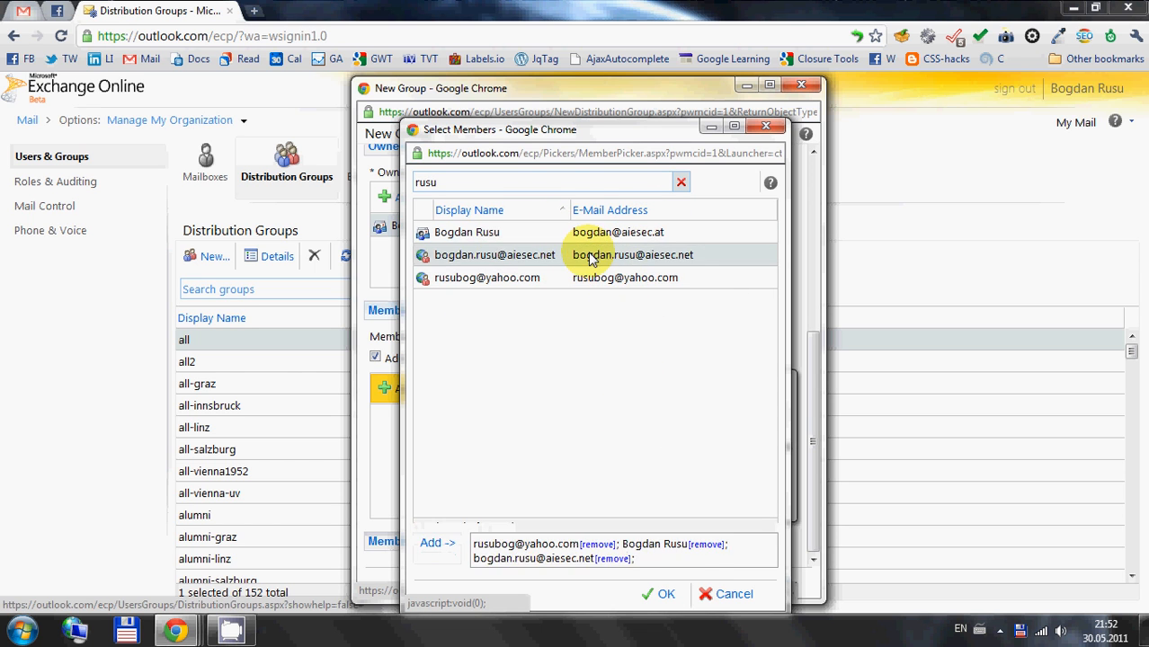
# Search for el, add the first matching contact as a member, and save the new distribution group
pyautogui.doubleClick(526, 181)
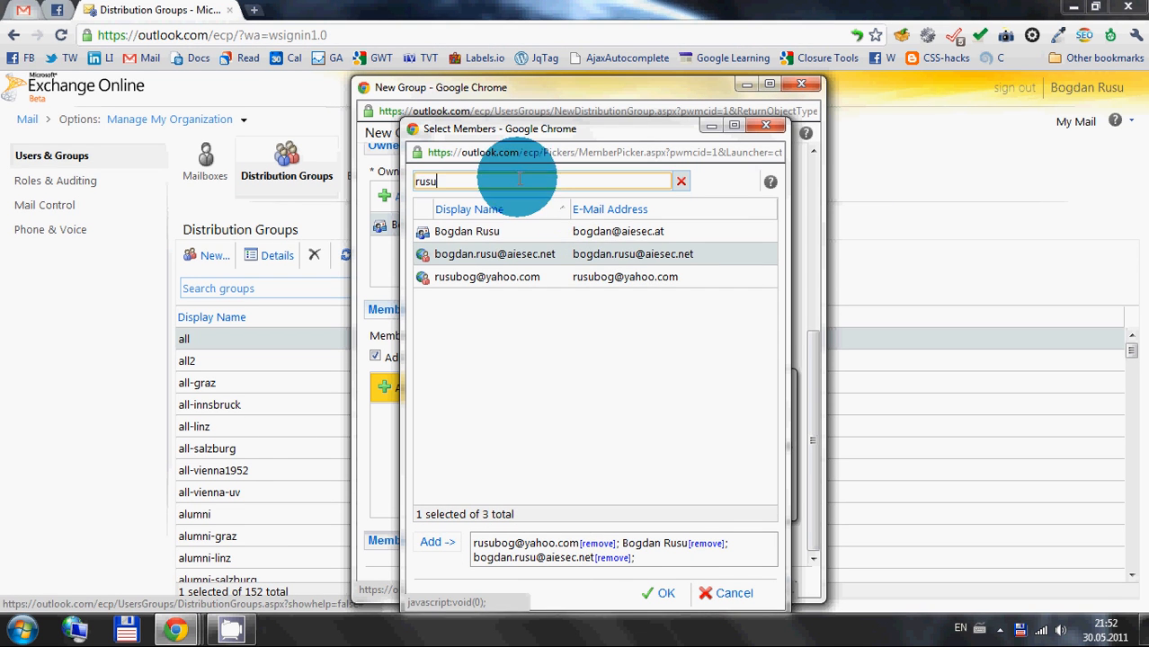
pyautogui.write('el')
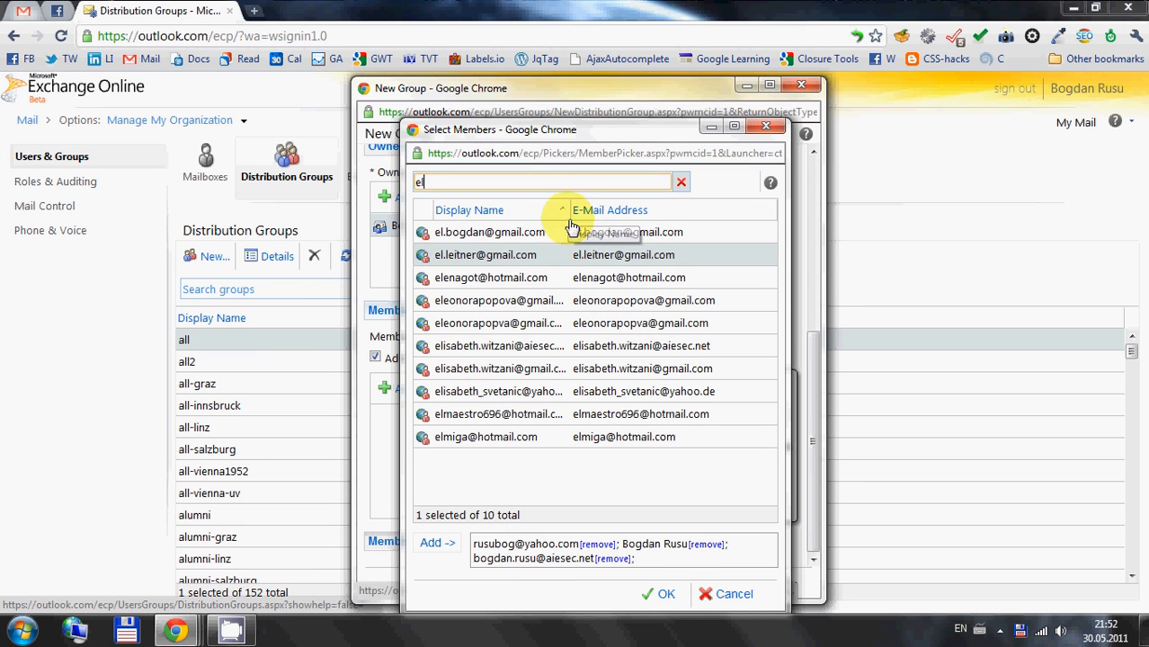
pyautogui.click(517, 235)
pyautogui.doubleClick(519, 236)
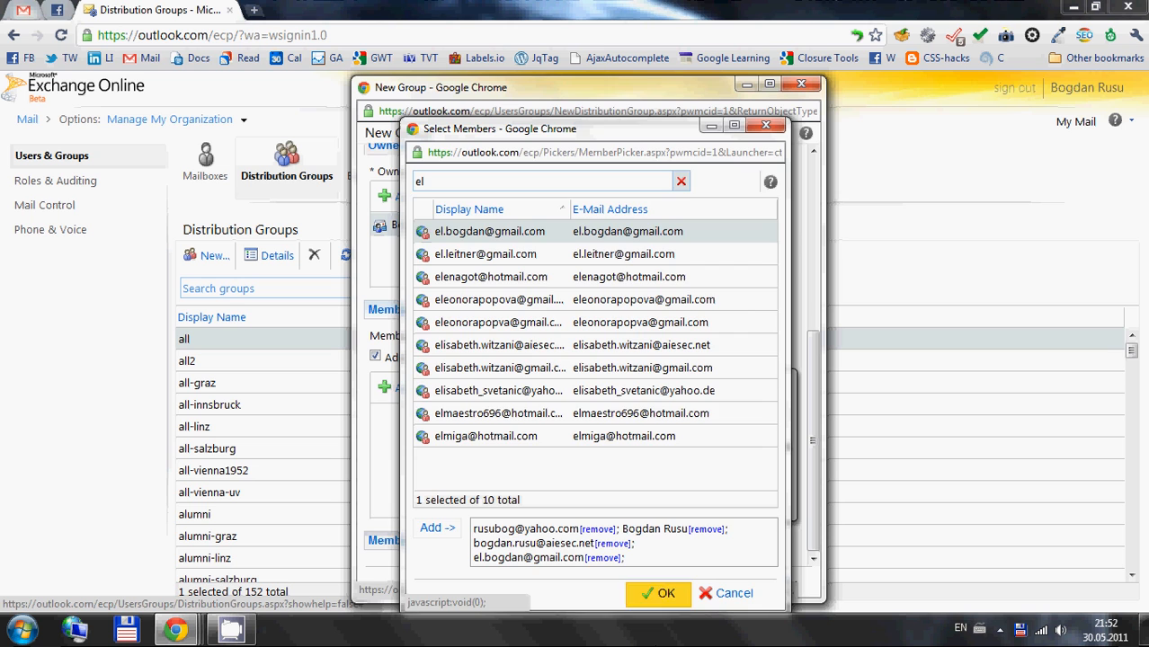
pyautogui.click(660, 593)
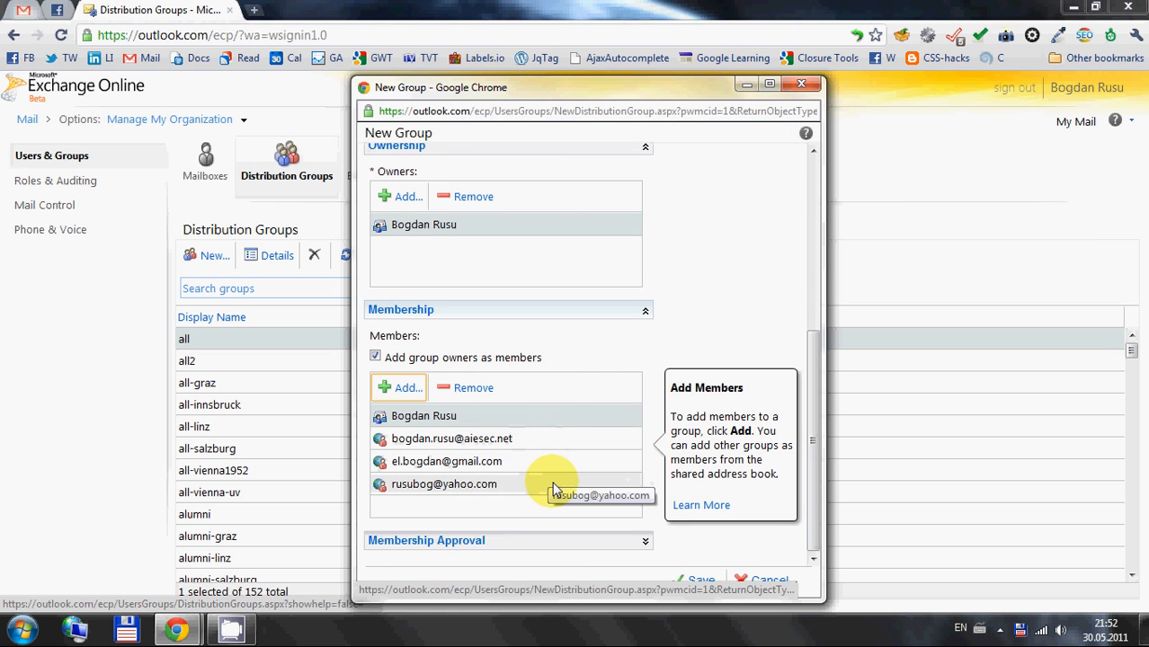
pyautogui.click(697, 581)
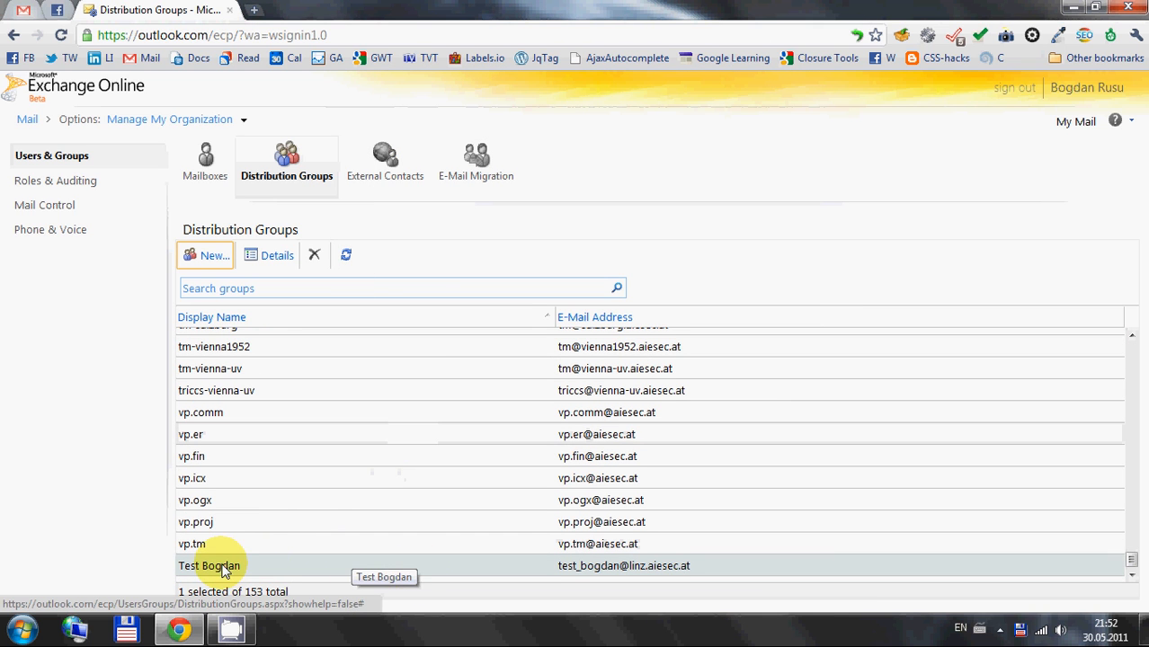
# Open the newly created distribution group's details and remove the owner's organization mailbox from its members
pyautogui.doubleClick(552, 566)
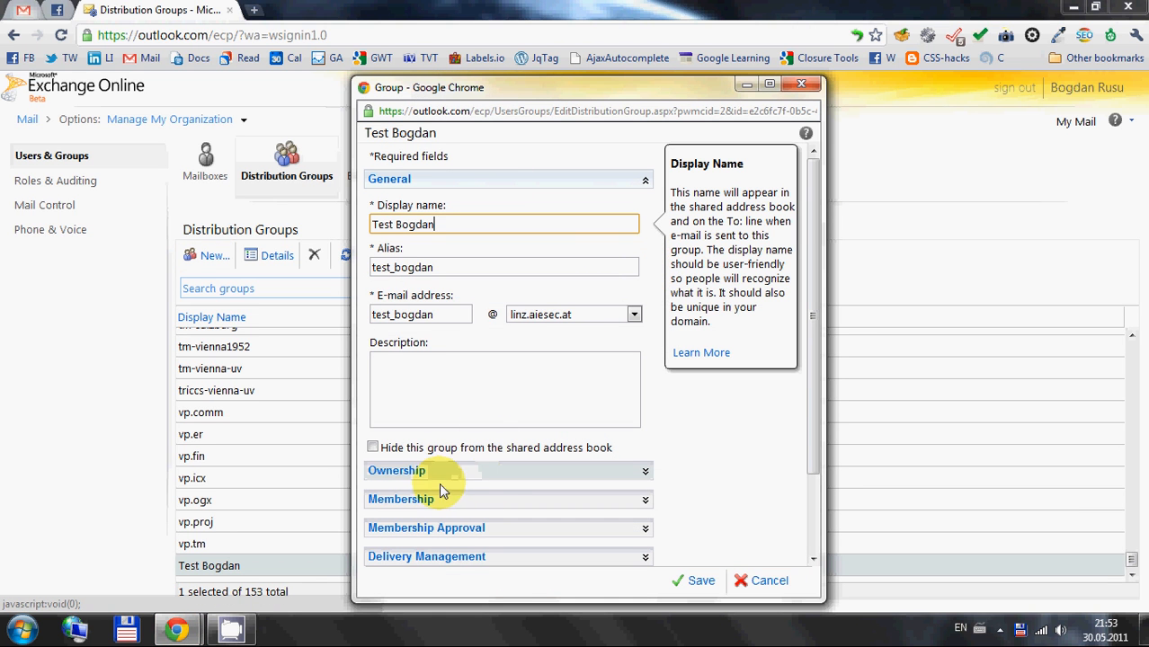
pyautogui.scroll(-2, 690, 458)
pyautogui.click(457, 400)
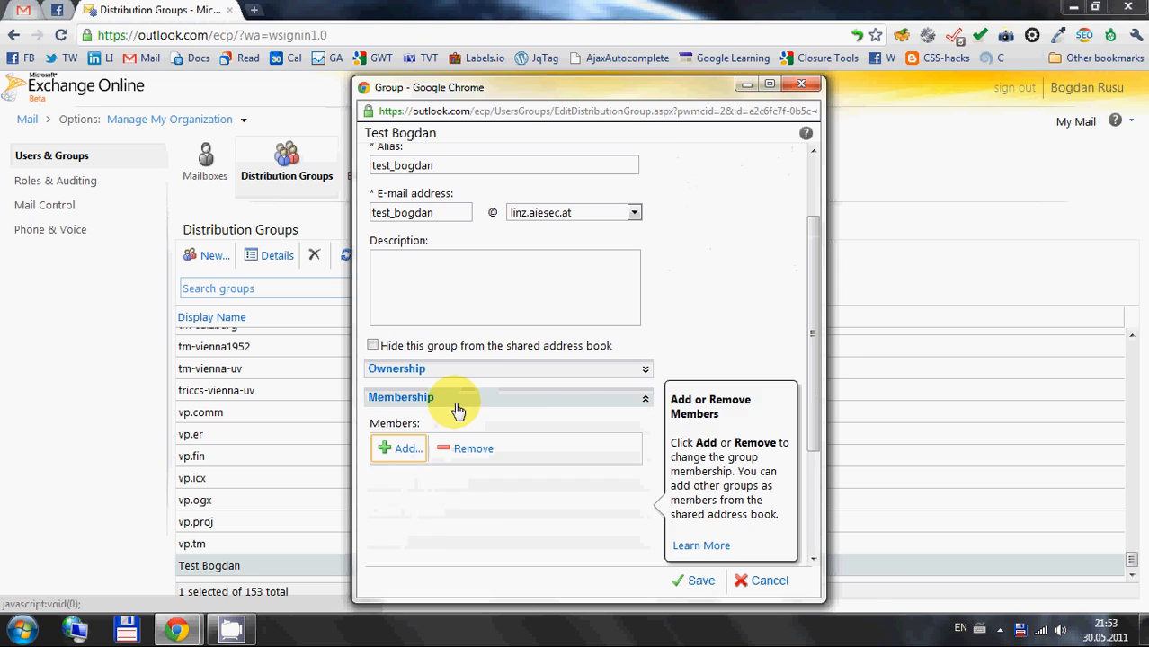
pyautogui.scroll(-2, 588, 402)
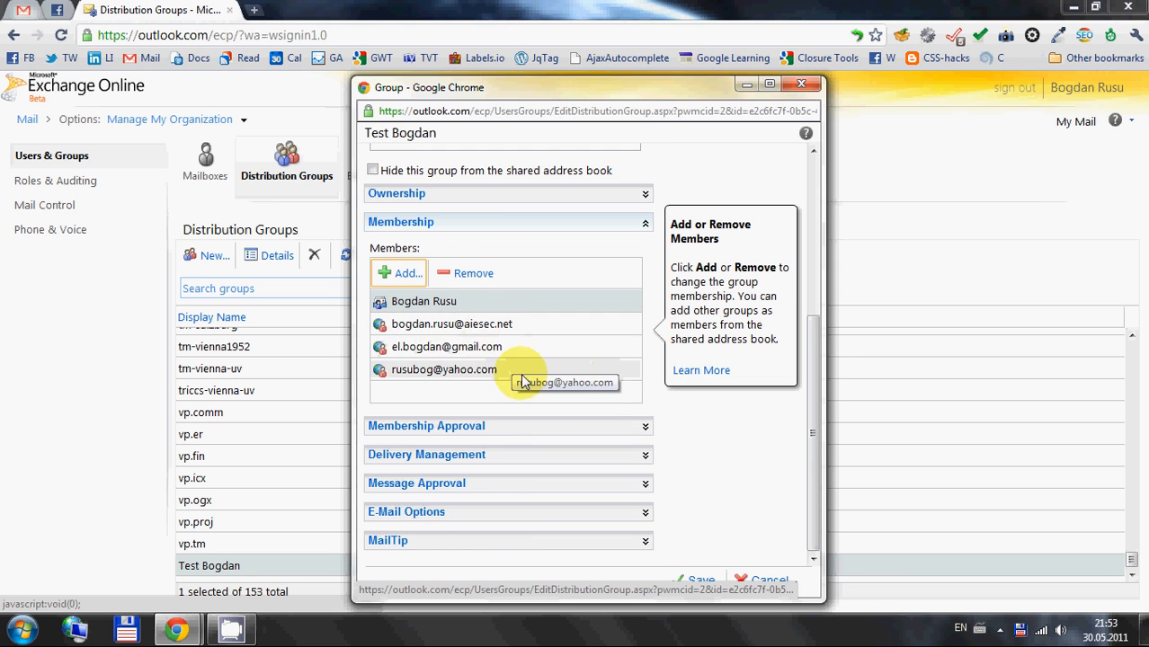
pyautogui.click(447, 305)
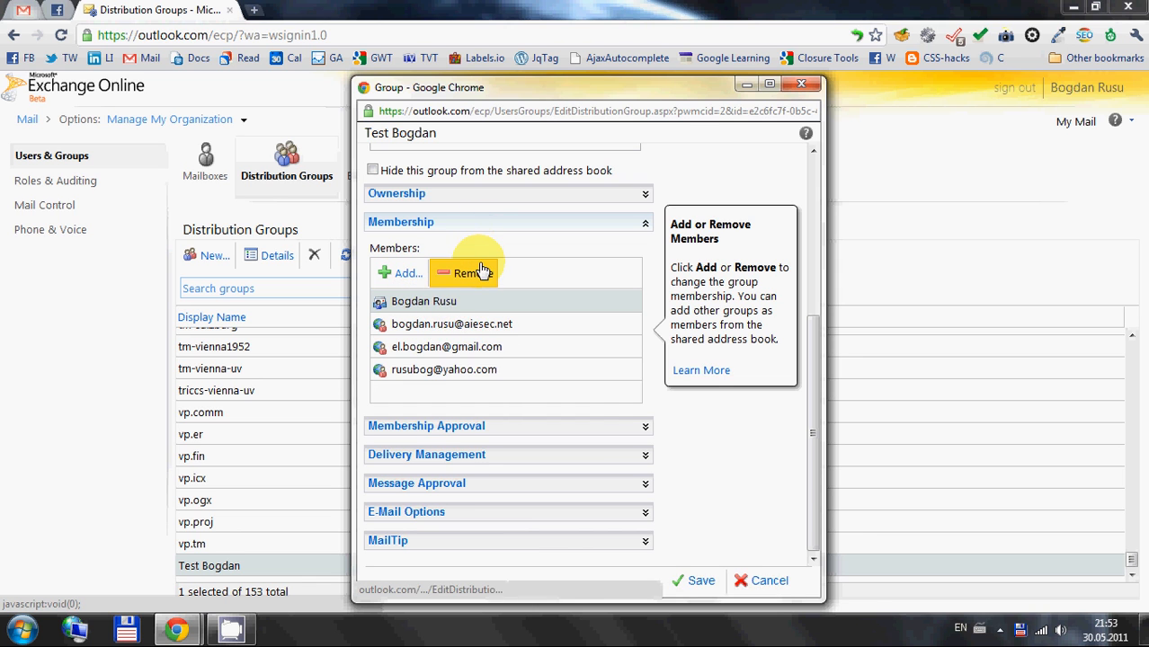
pyautogui.click(470, 272)
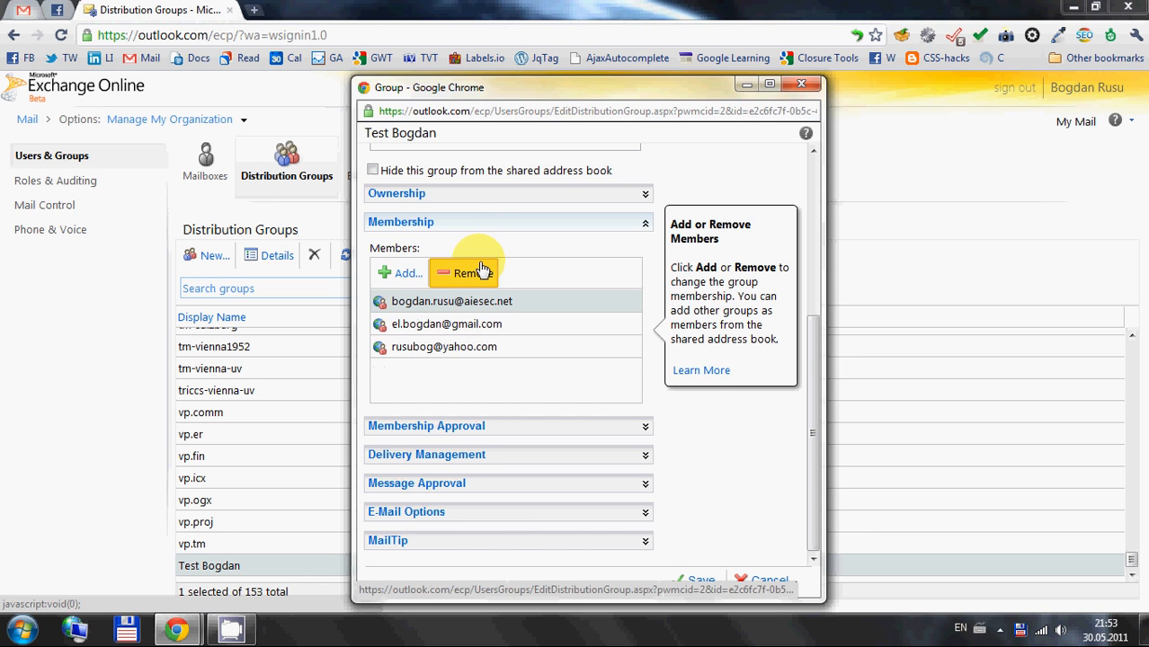
# Review the group's membership approval options and set delivery management to Only senders inside my organization
pyautogui.click(475, 431)
pyautogui.scroll(-3, 597, 450)
pyautogui.scroll(1, 597, 485)
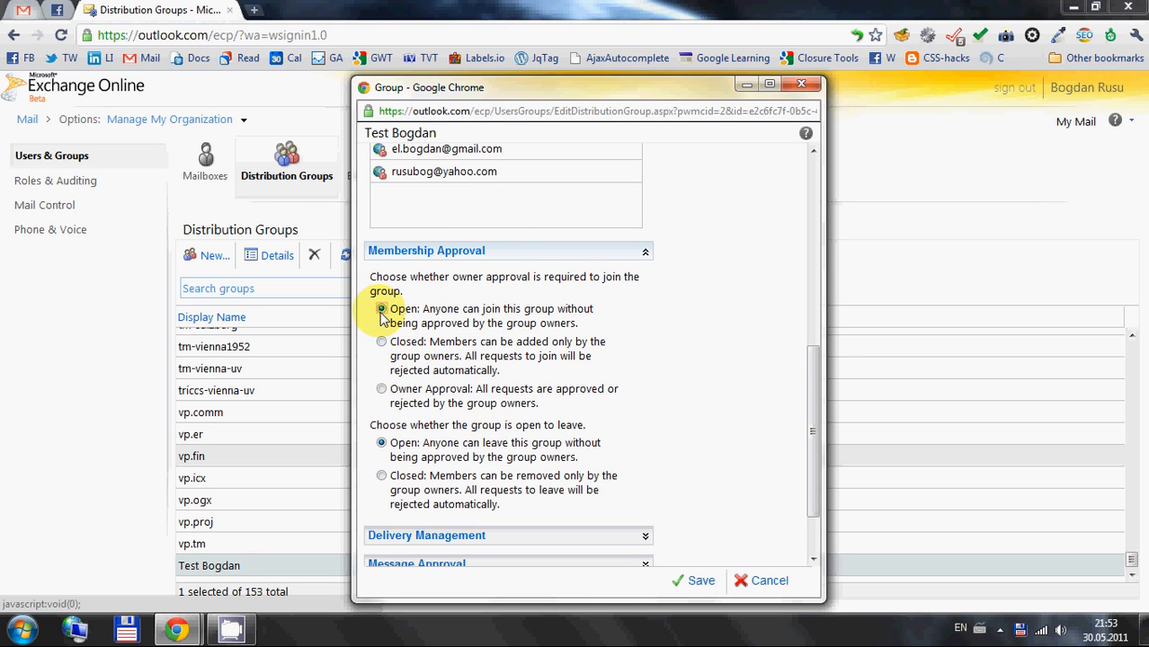
pyautogui.click(474, 258)
pyautogui.click(499, 455)
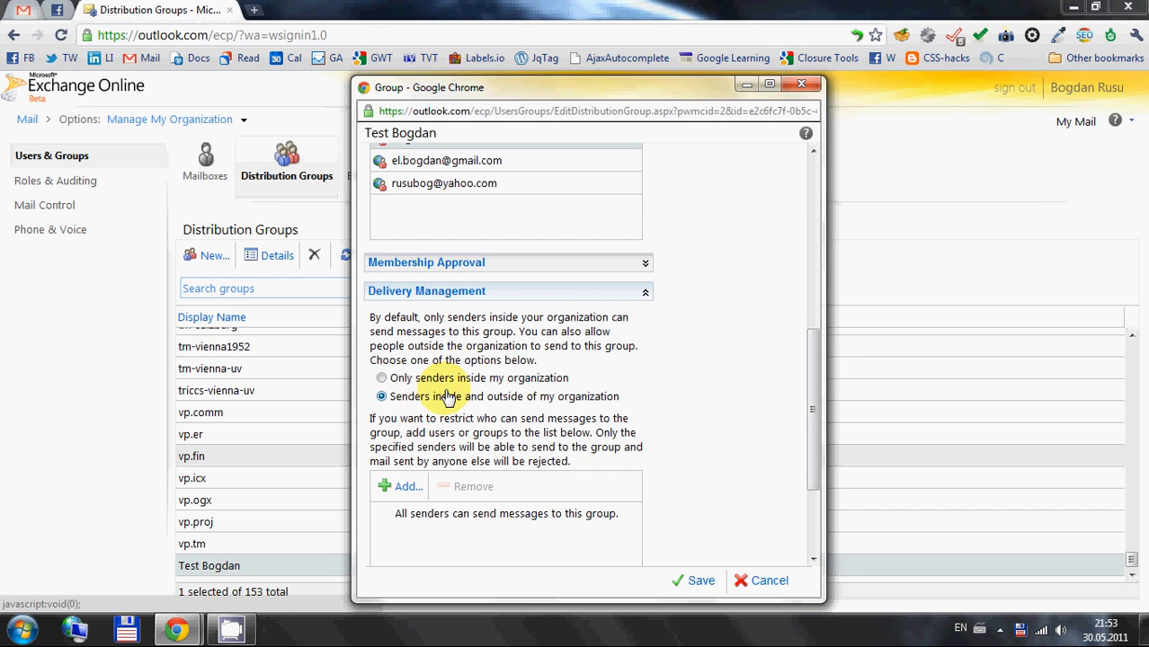
pyautogui.scroll(-1, 456, 385)
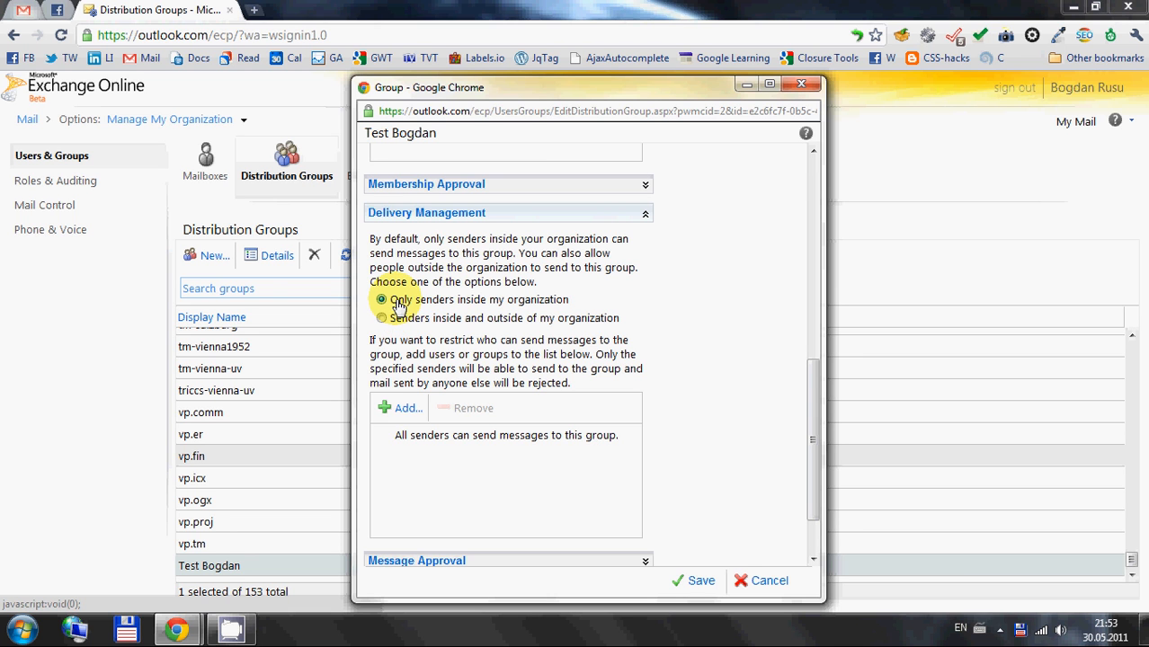
pyautogui.moveTo(406, 99); pyautogui.dragTo(710, 71)
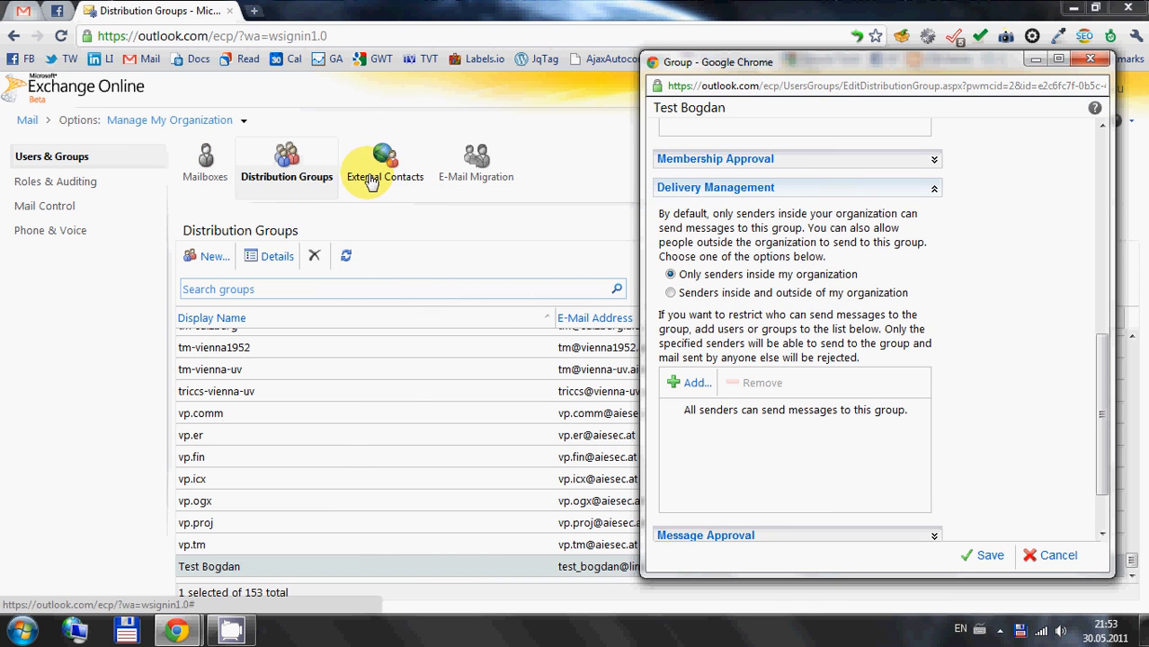
pyautogui.moveTo(764, 62); pyautogui.dragTo(491, 49)
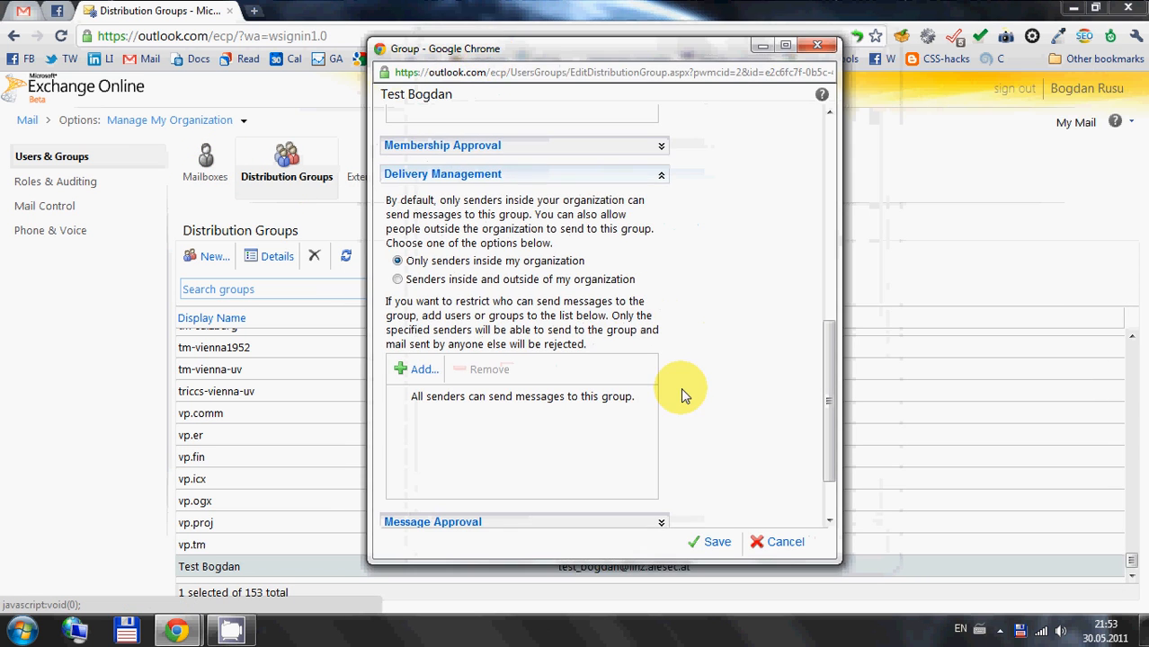
# Review the group's message approval and e-mail options, and save the group's changes
pyautogui.scroll(-2, 680, 387)
pyautogui.click(456, 444)
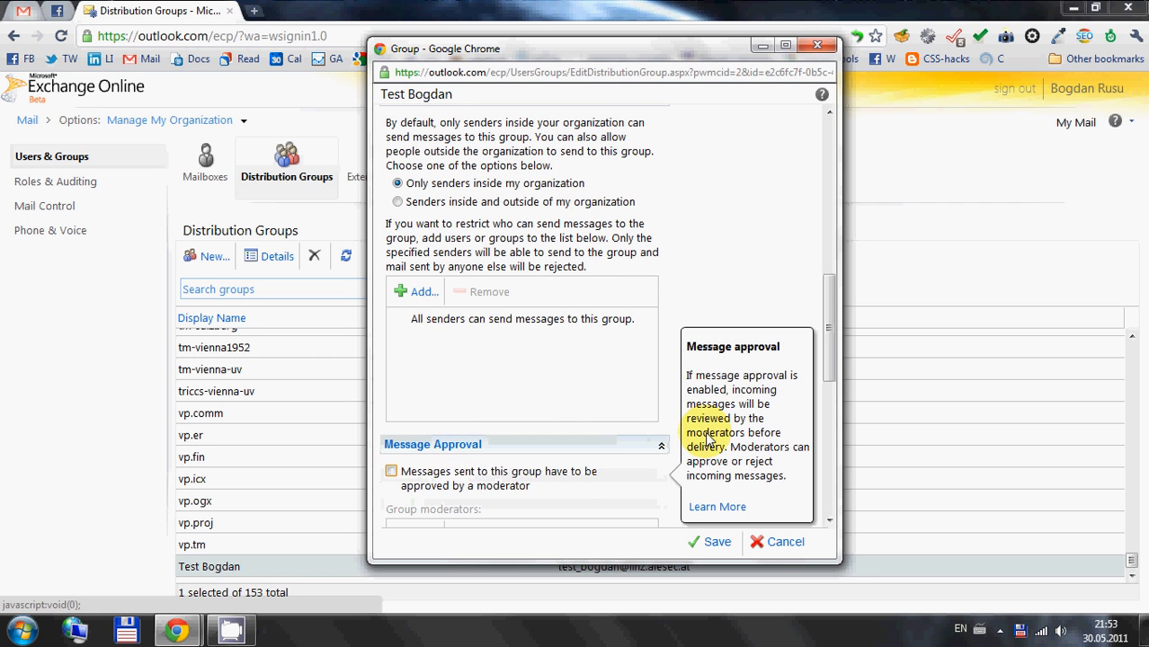
pyautogui.scroll(-5, 632, 422)
pyautogui.scroll(5, 632, 421)
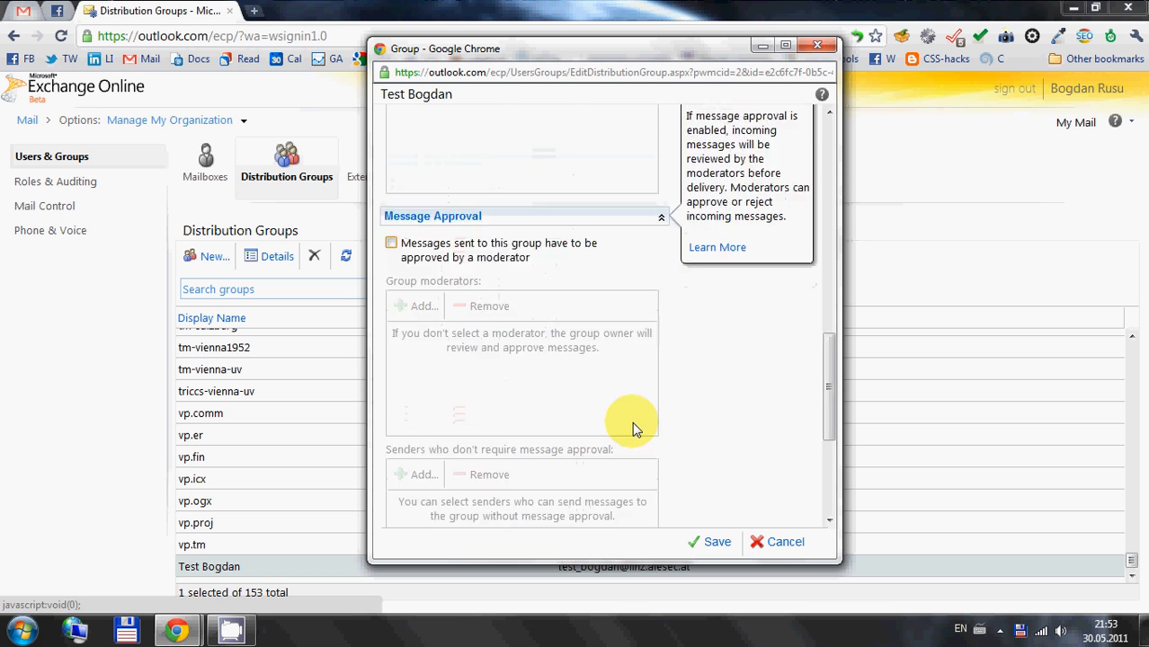
pyautogui.scroll(2, 575, 413)
pyautogui.scroll(-3, 674, 486)
pyautogui.scroll(-3, 692, 484)
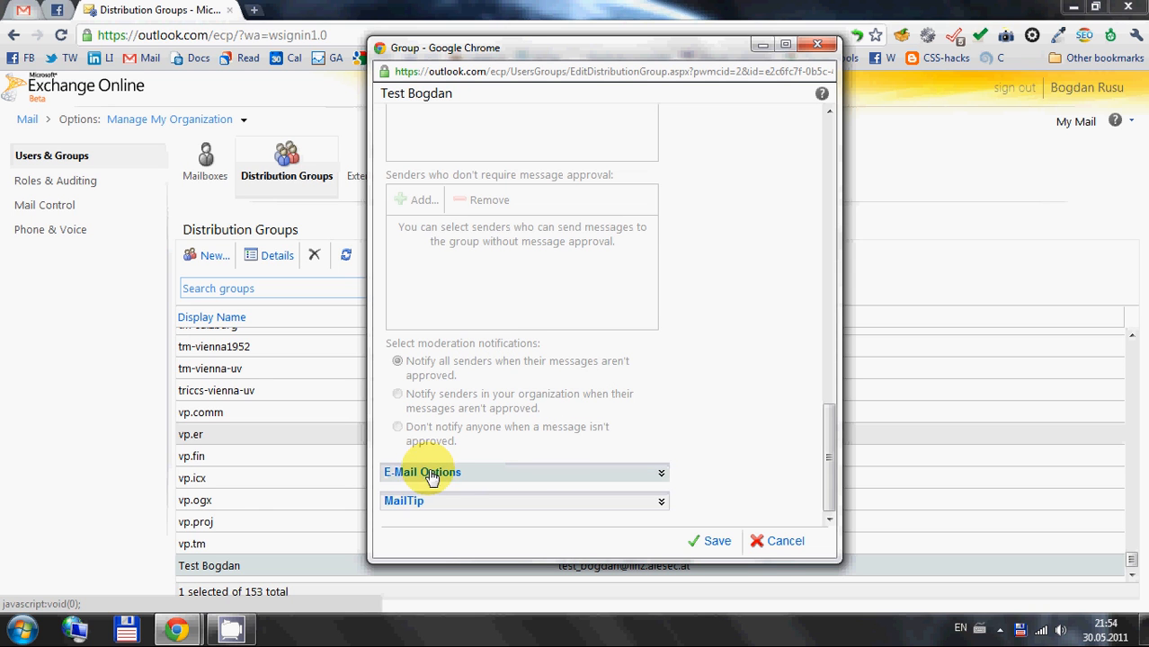
pyautogui.click(447, 472)
pyautogui.scroll(-5, 602, 440)
pyautogui.click(706, 540)
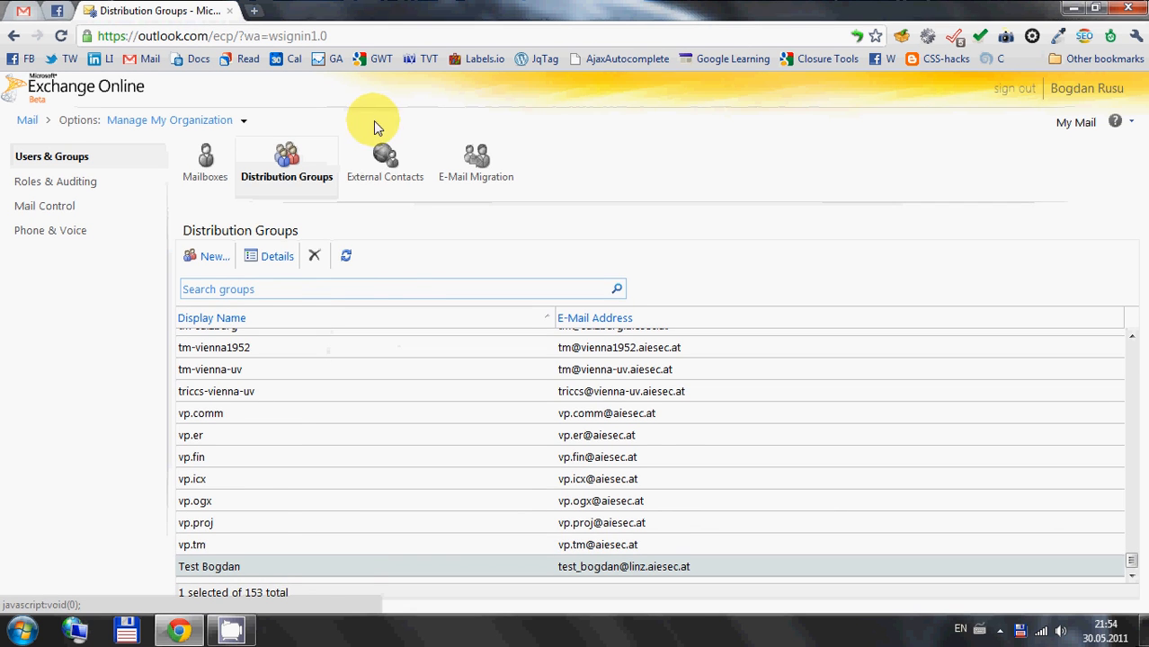
# Search the external contacts for the test Yahoo contact by the first part of its e-mail address and delete it
pyautogui.click(382, 160)
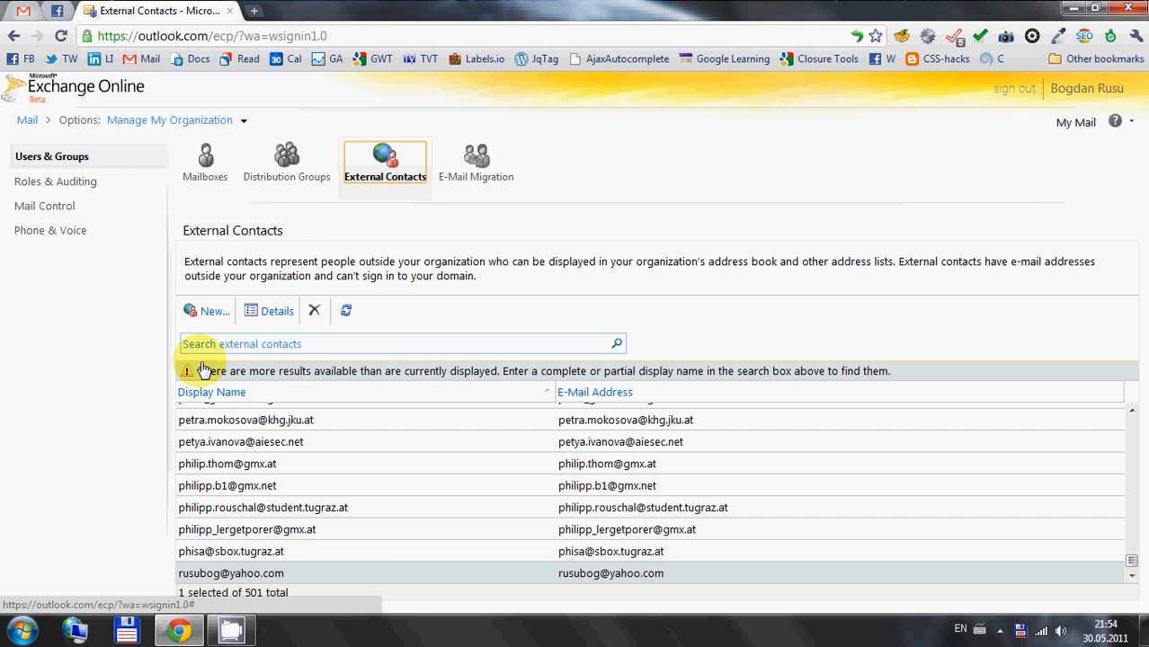
pyautogui.click(310, 342)
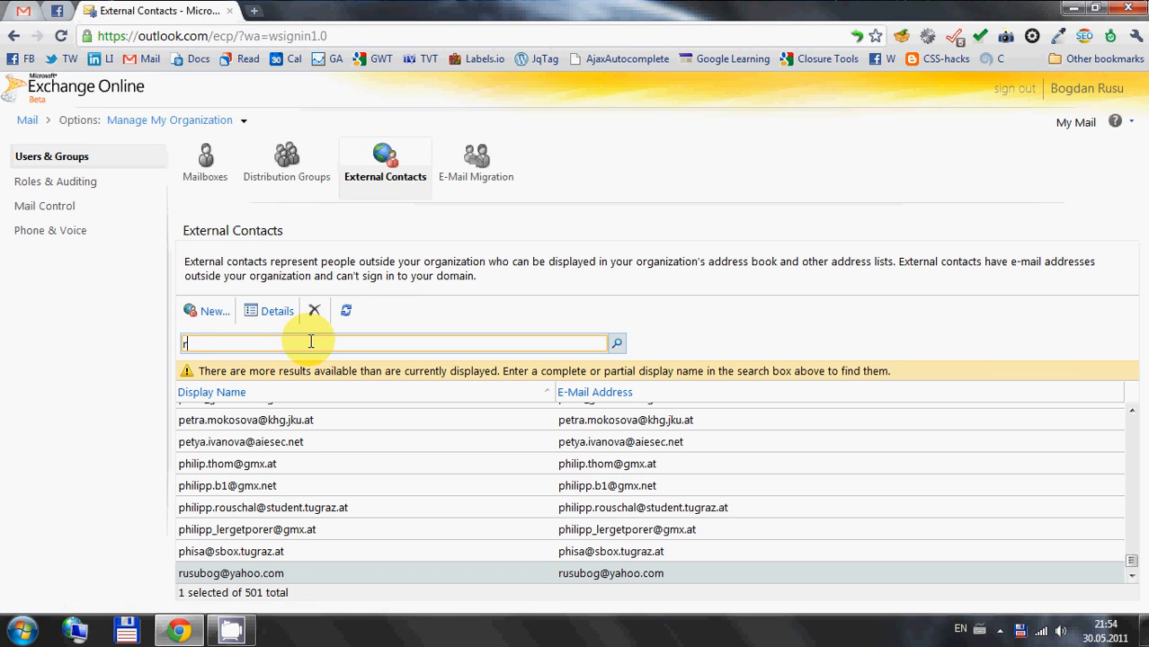
pyautogui.press('Return')
pyautogui.click(226, 401)
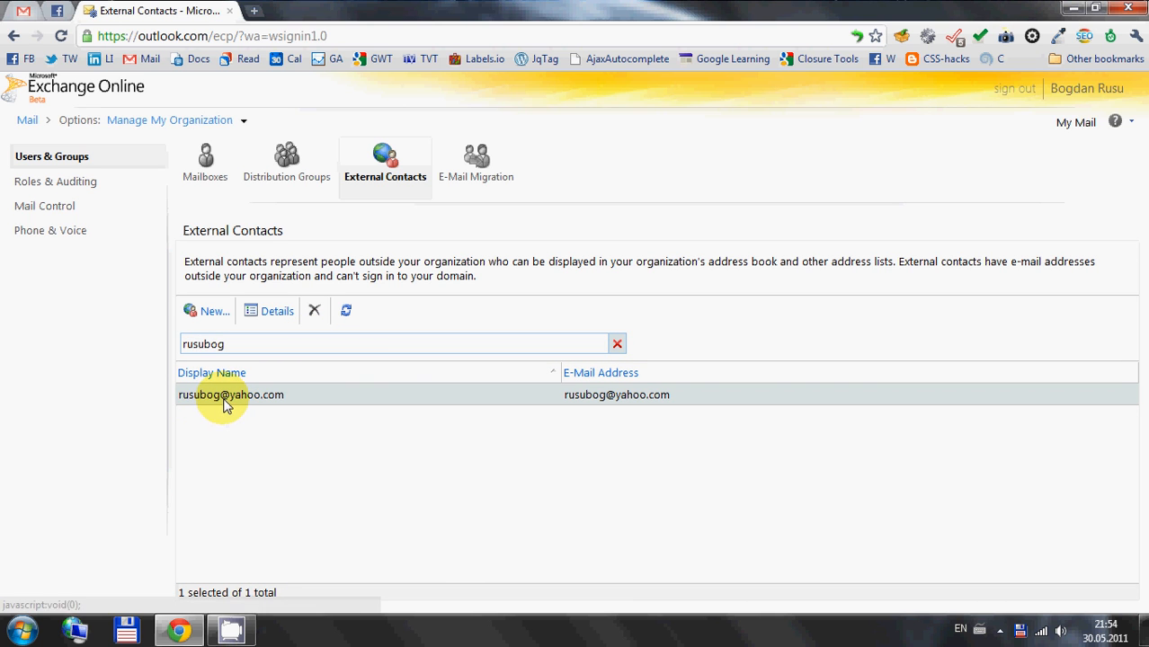
pyautogui.click(315, 310)
pyautogui.click(650, 387)
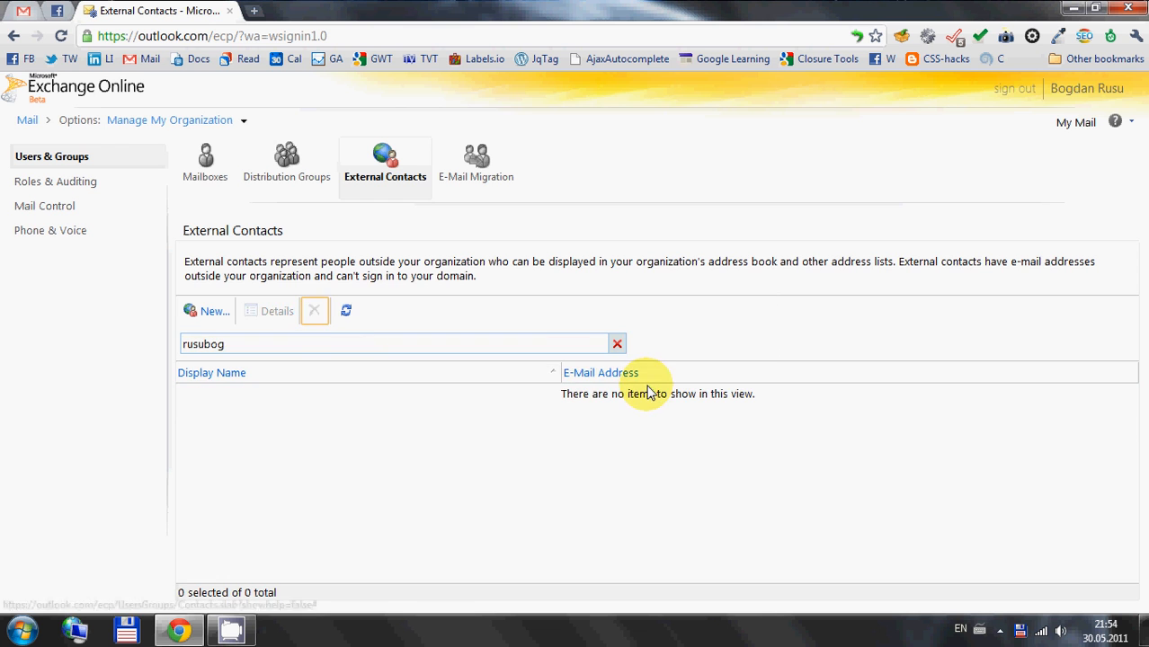
# Open the test distribution group's details, review its membership list, and close the details without saving
pyautogui.click(287, 162)
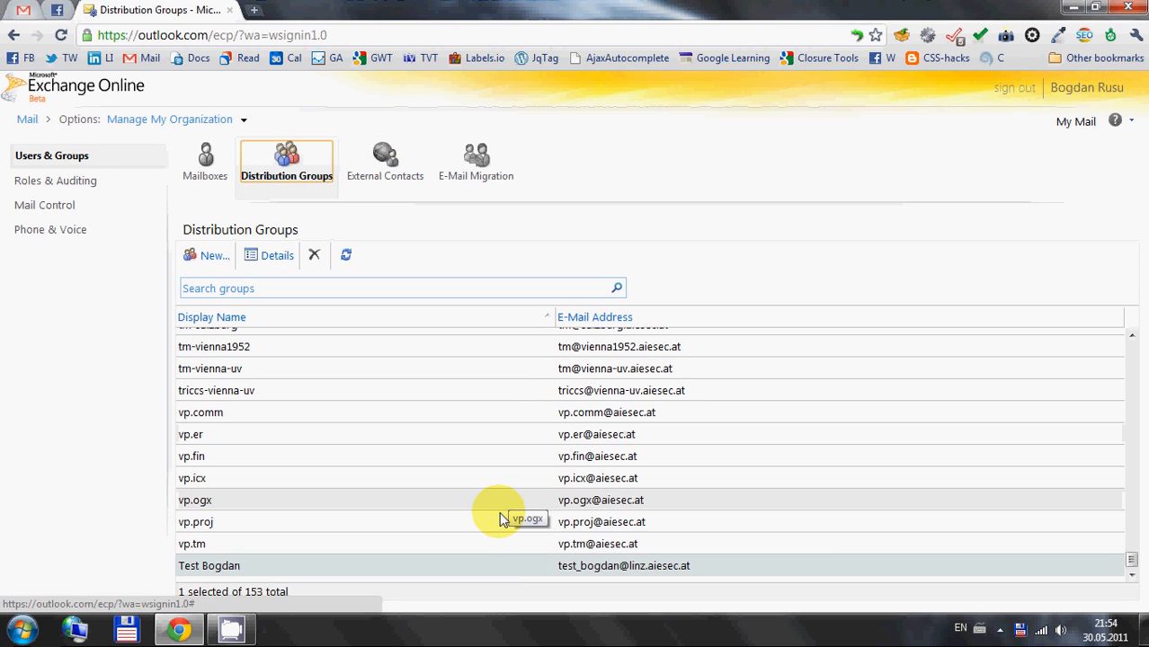
pyautogui.doubleClick(449, 564)
pyautogui.scroll(-1, 454, 474)
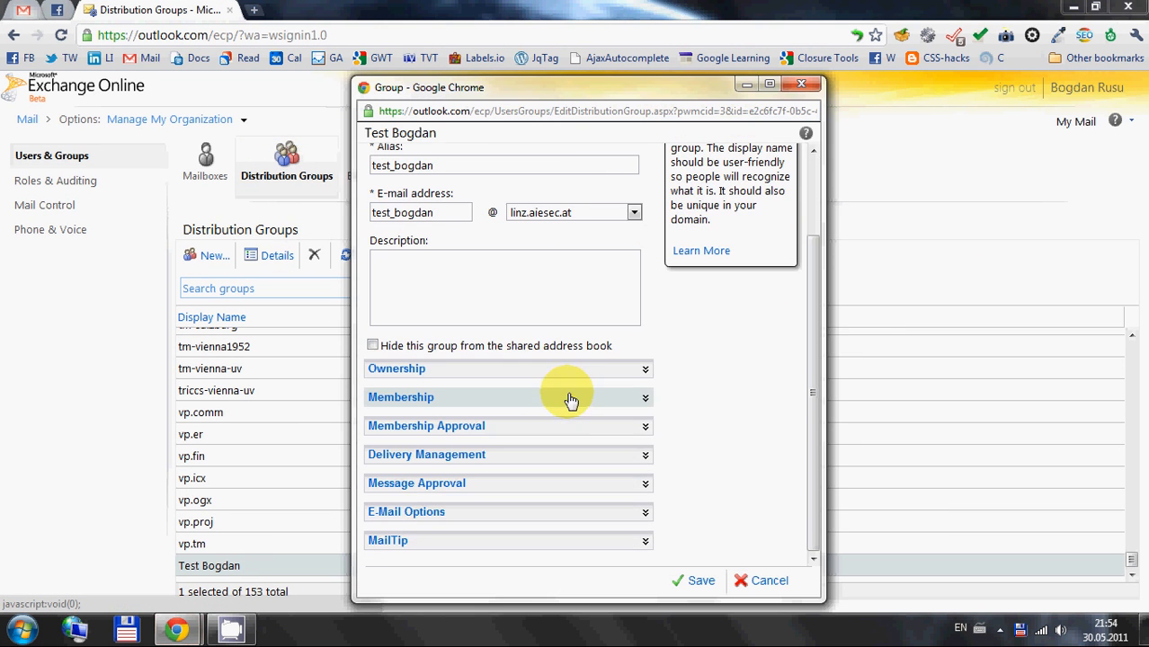
pyautogui.click(398, 398)
pyautogui.scroll(-2, 548, 426)
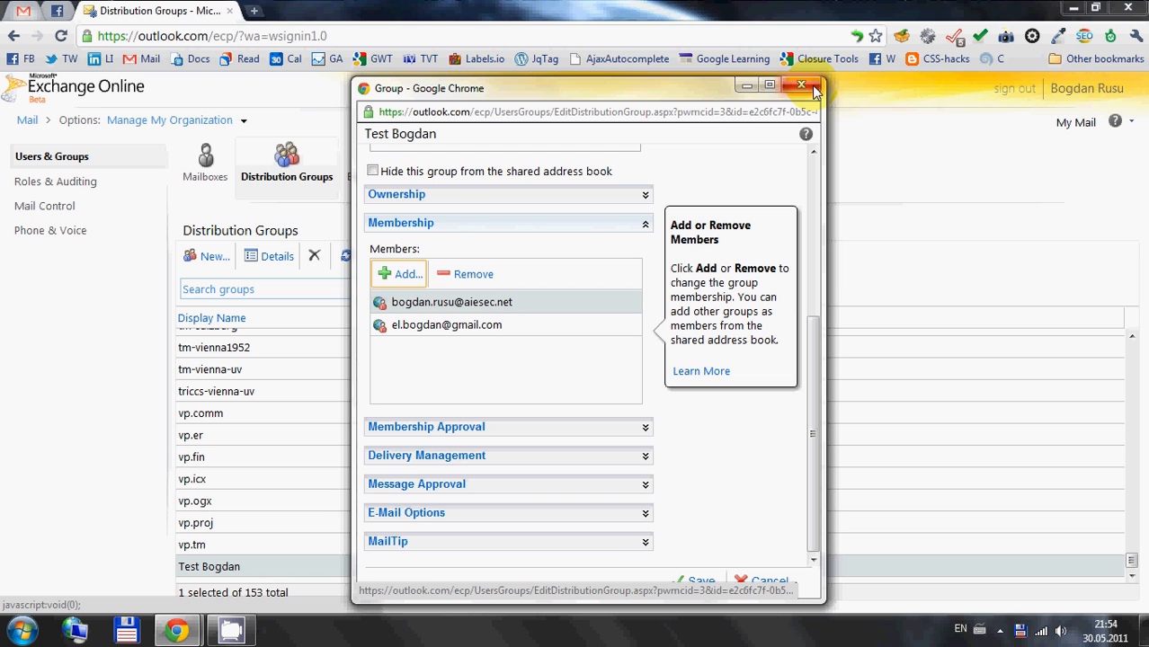
pyautogui.click(812, 89)
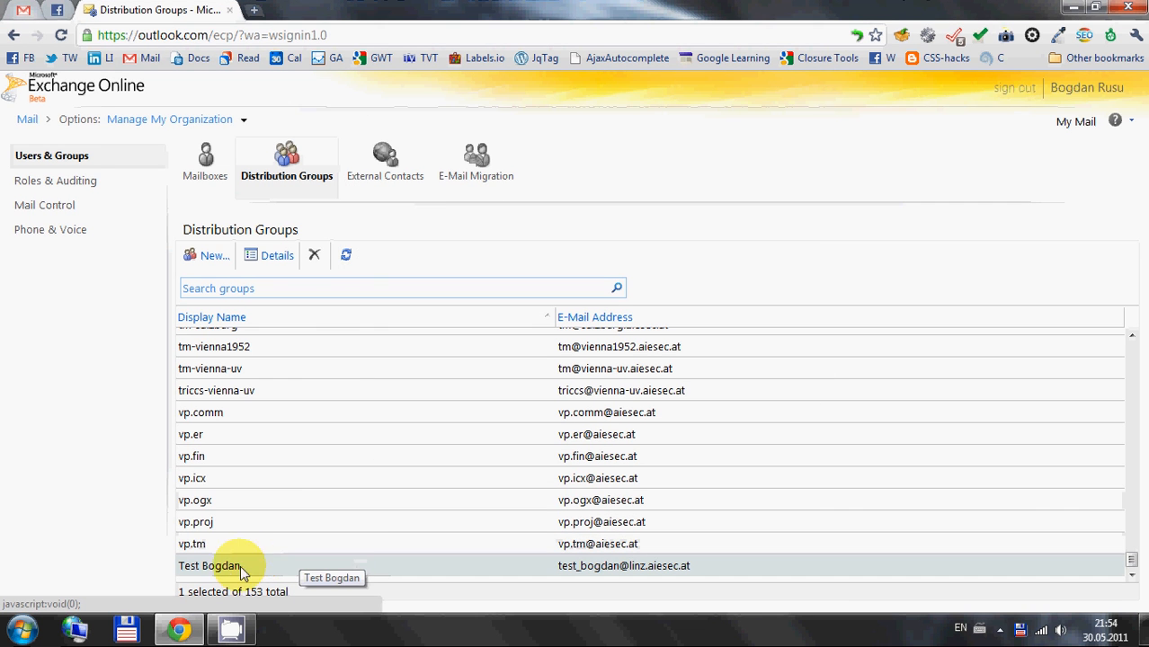
# Delete the test distribution group from the organization and return to the mailbox list
pyautogui.click(313, 256)
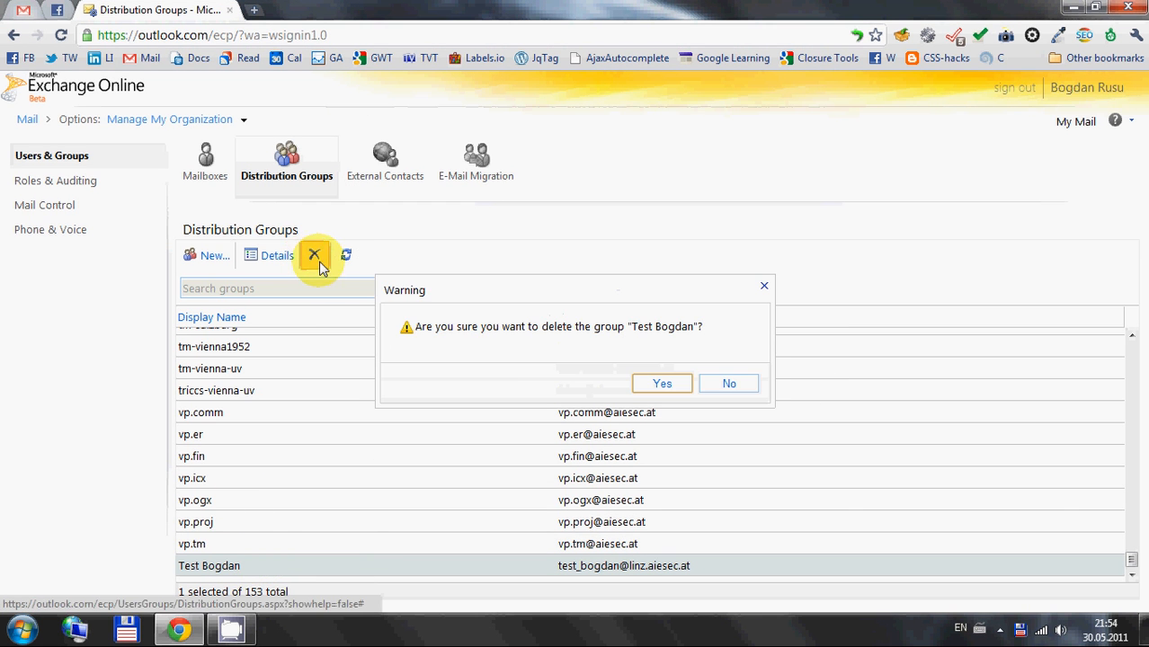
pyautogui.click(661, 381)
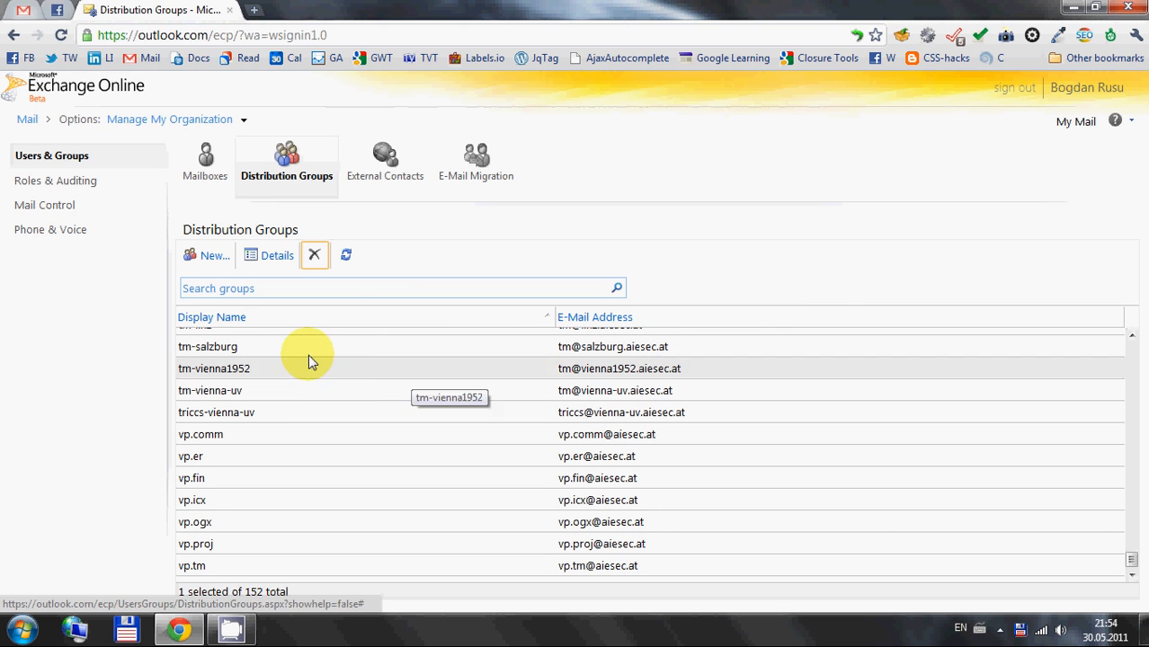
pyautogui.click(198, 176)
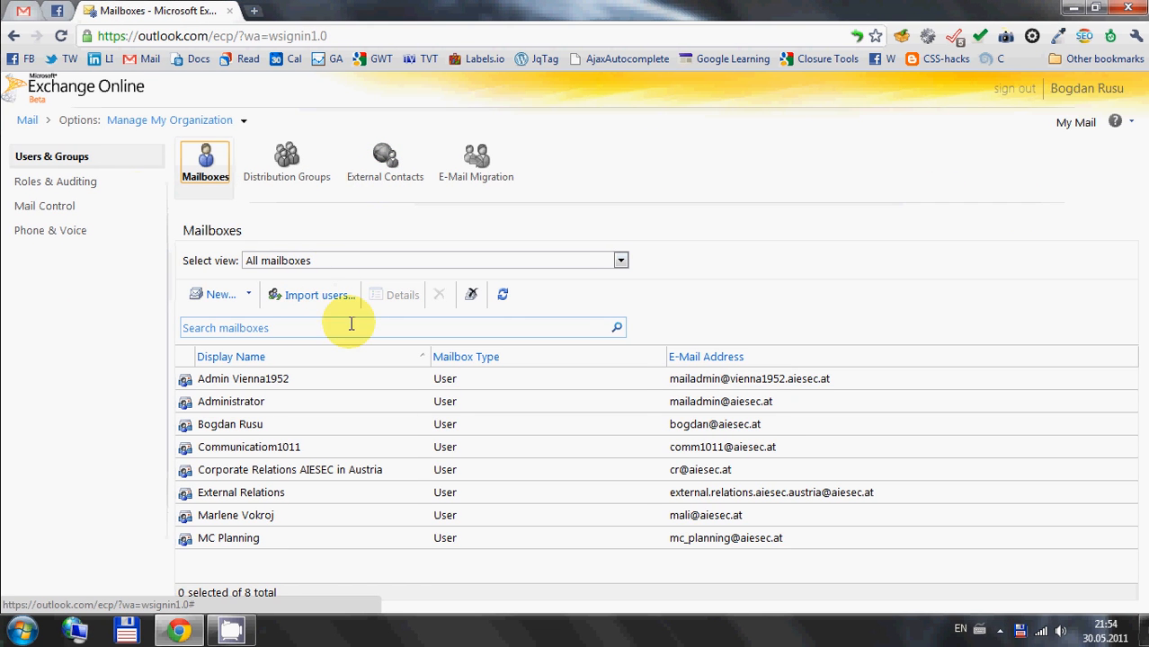
pyautogui.click(999, 629)
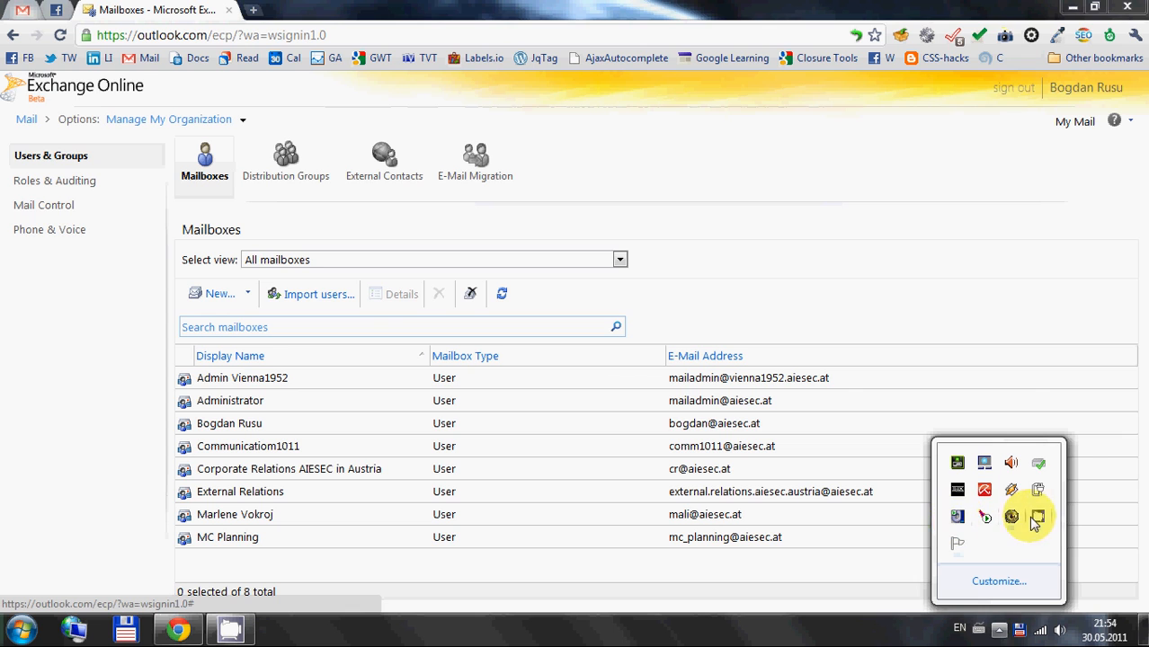